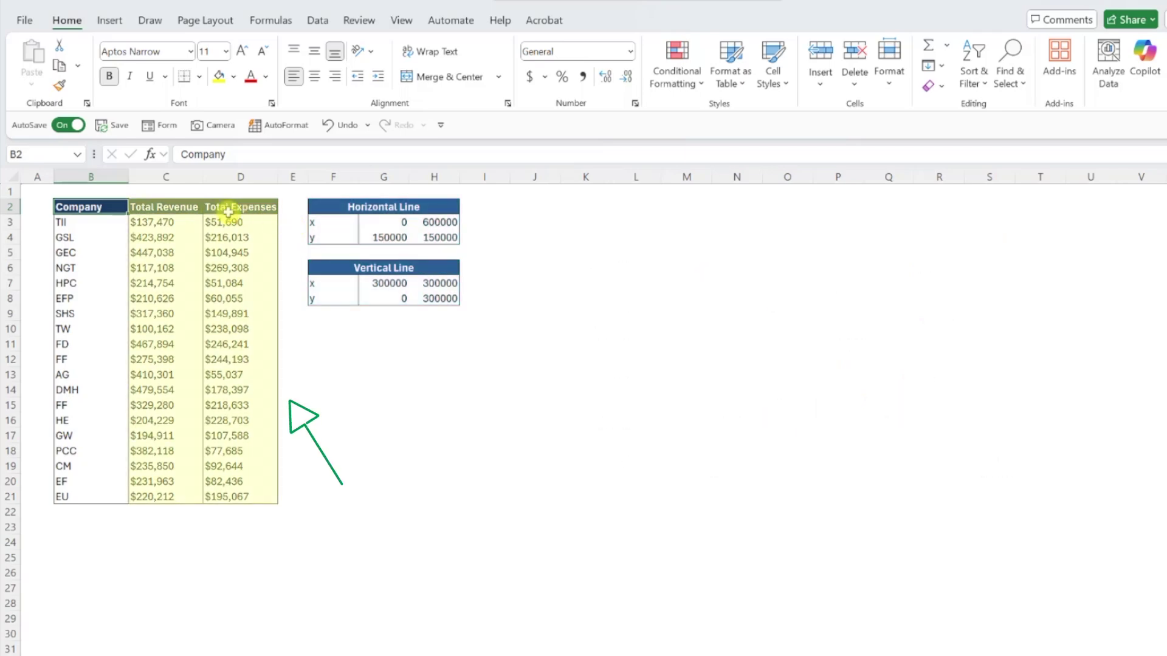
Insert a plain scatter chart of the Total Revenue and Total Expenses data in C2:D21.
mouse_move(191, 209)
mouse_down()
mouse_move(221, 317)
mouse_move(234, 495)
mouse_up()
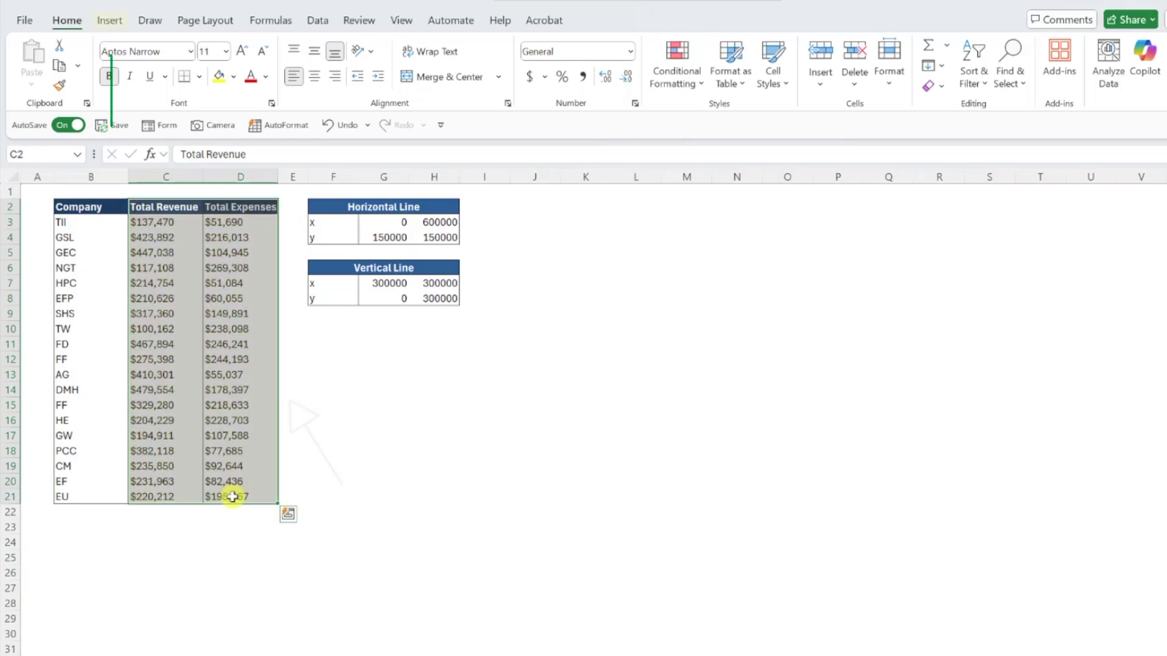
click(109, 20)
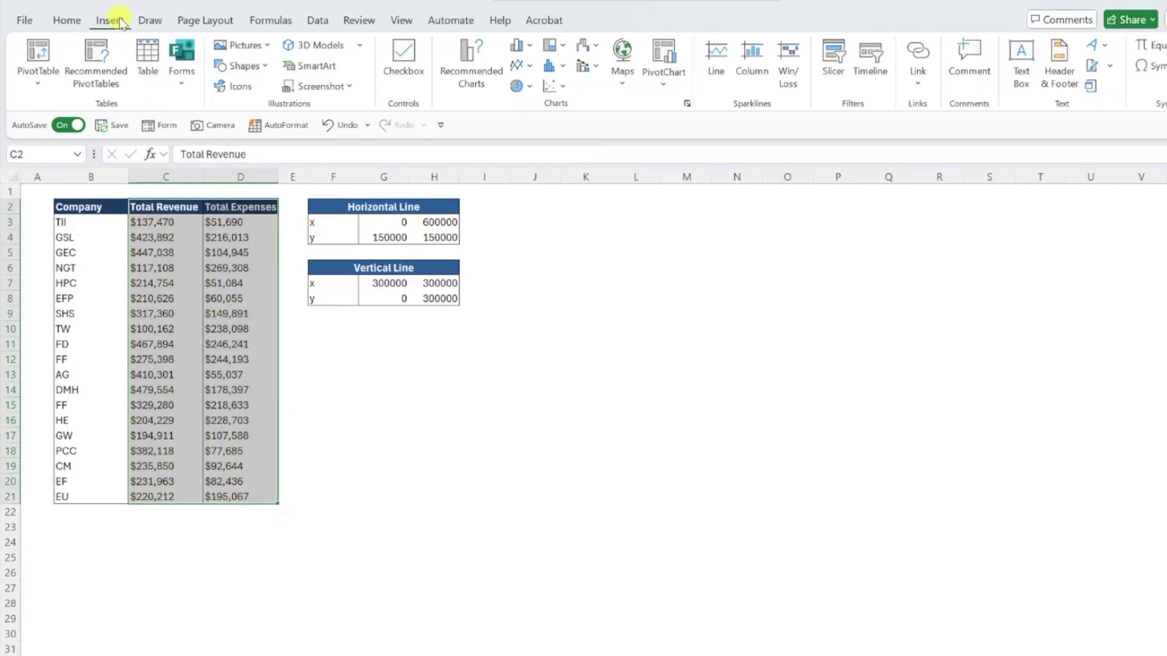
click(549, 86)
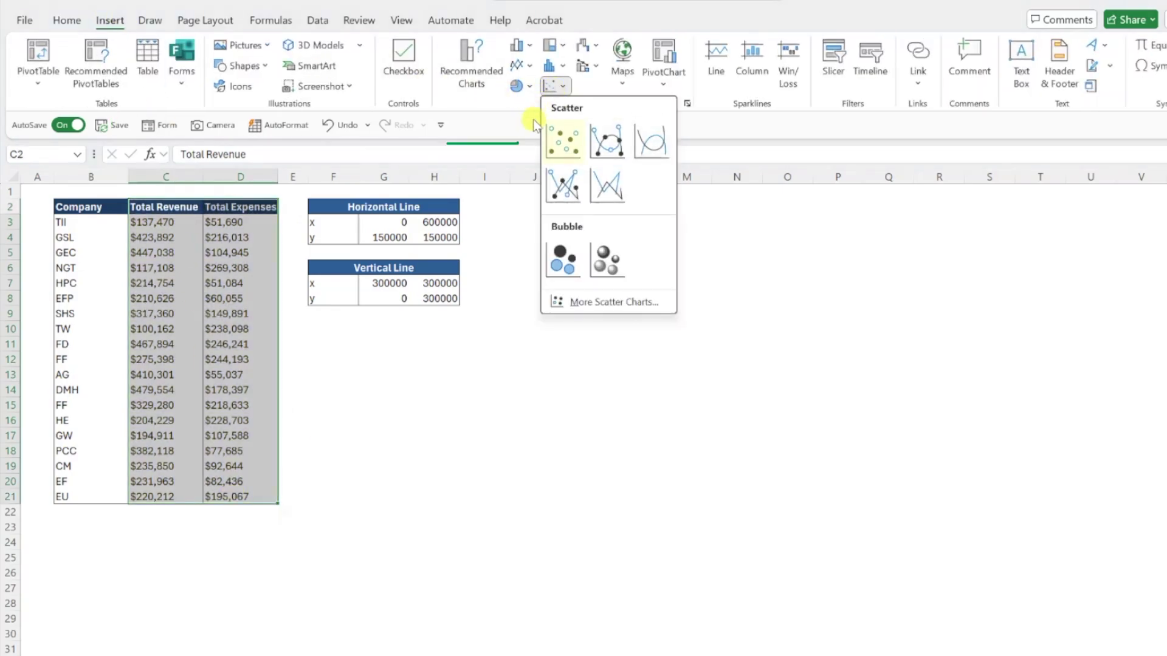
click(559, 141)
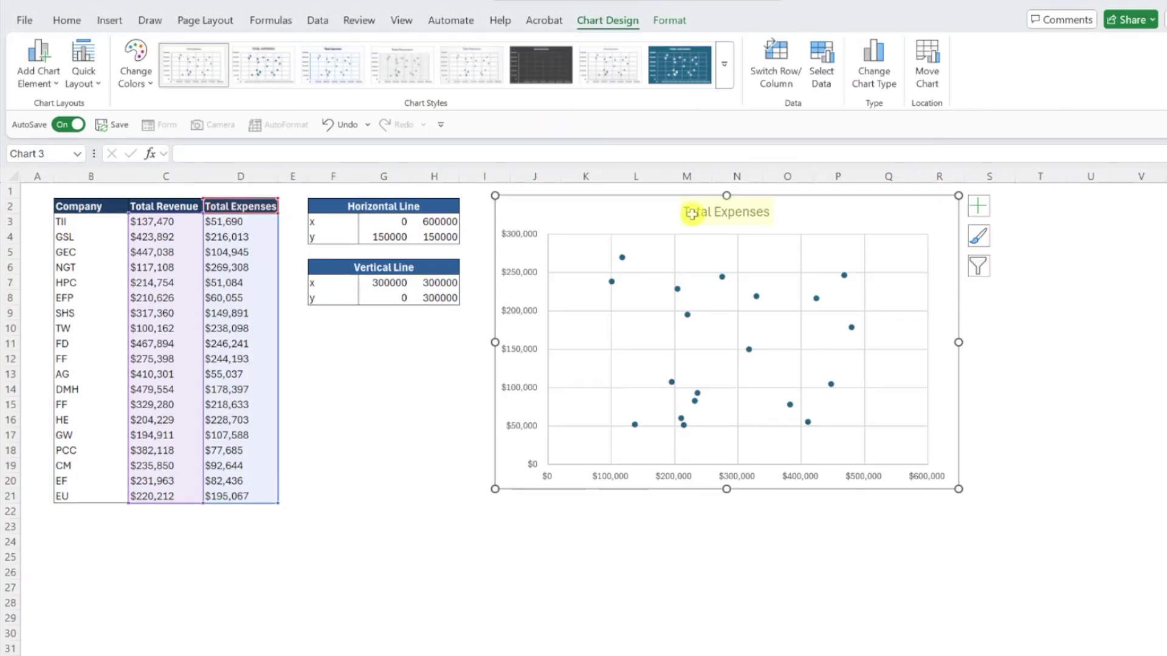
Delete the chart title and set the chart's shape outline to No Outline.
click(693, 212)
key(Delete)
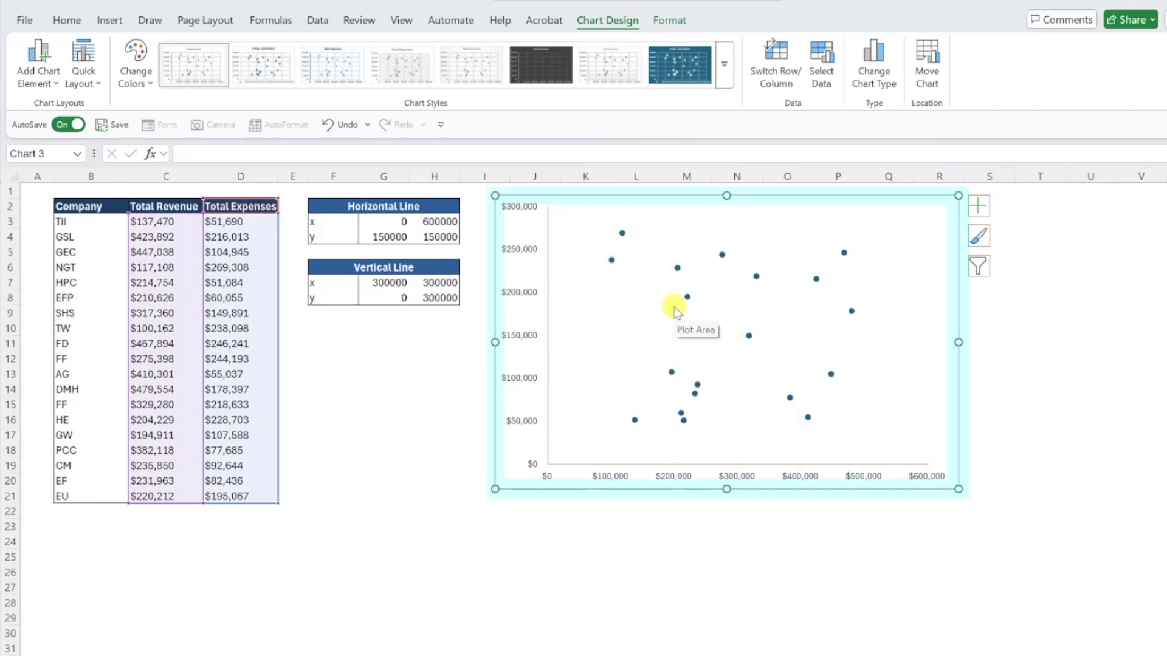
click(669, 20)
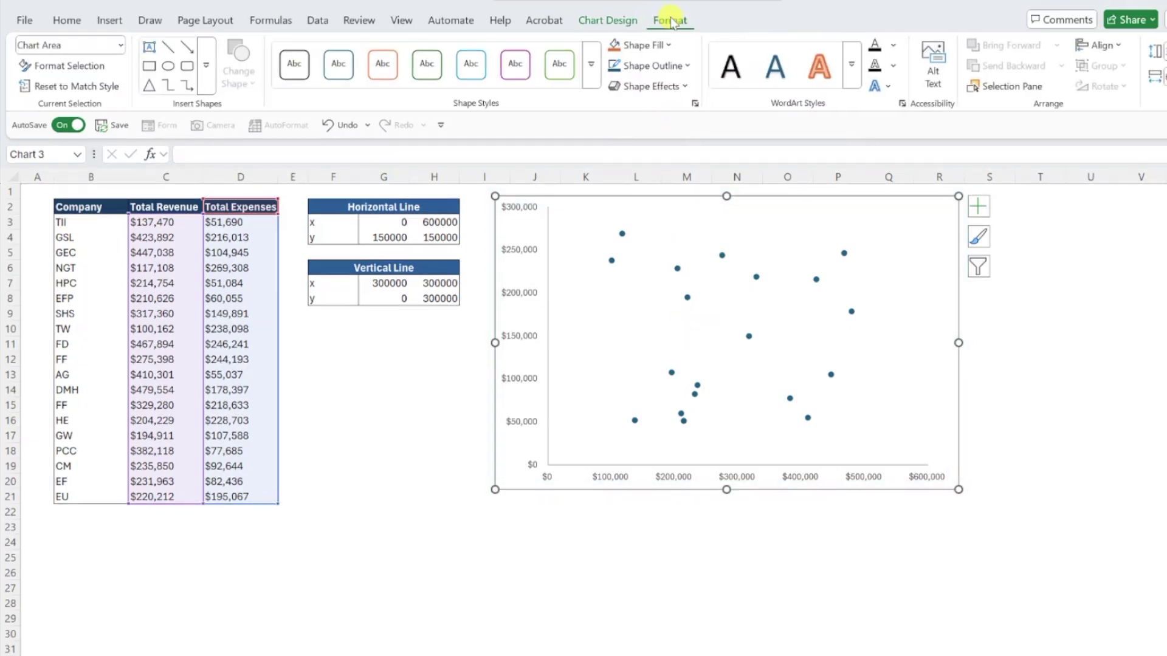
click(662, 65)
click(654, 356)
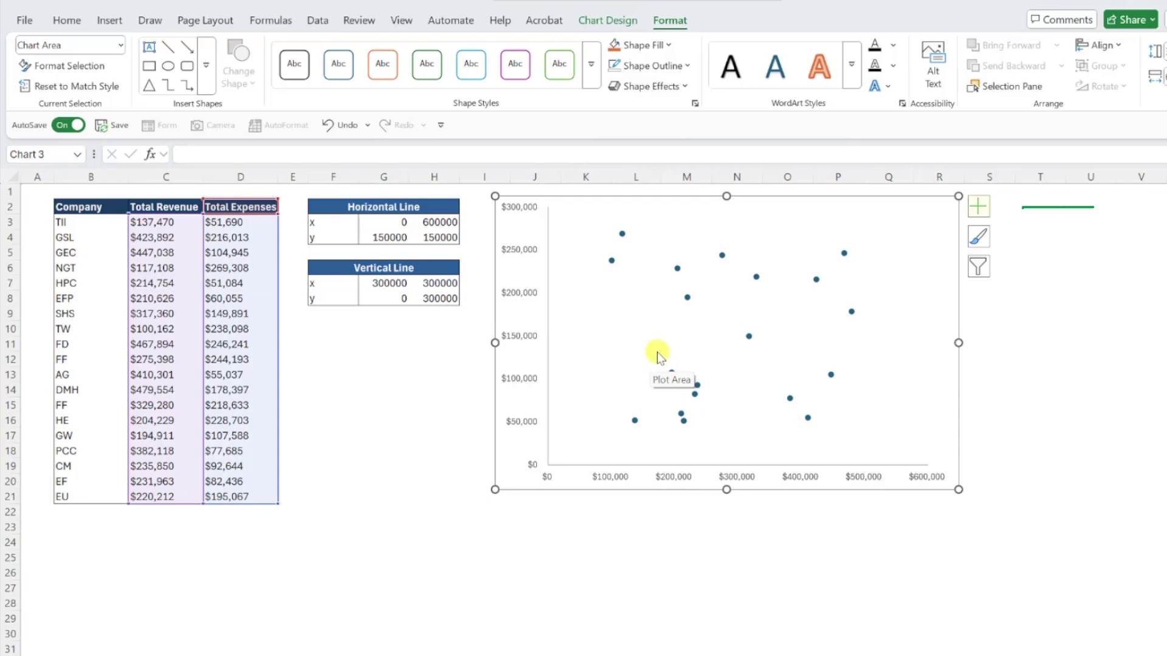
Add axis titles and link the horizontal one to the Total Revenue header in C2.
click(978, 208)
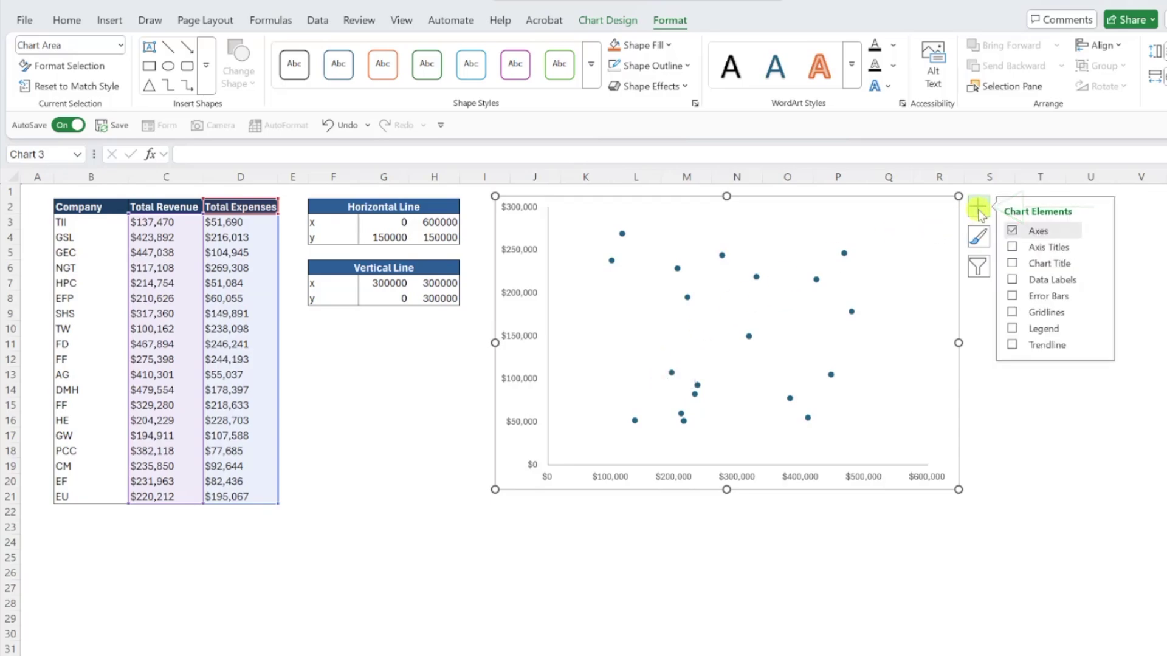
click(1012, 247)
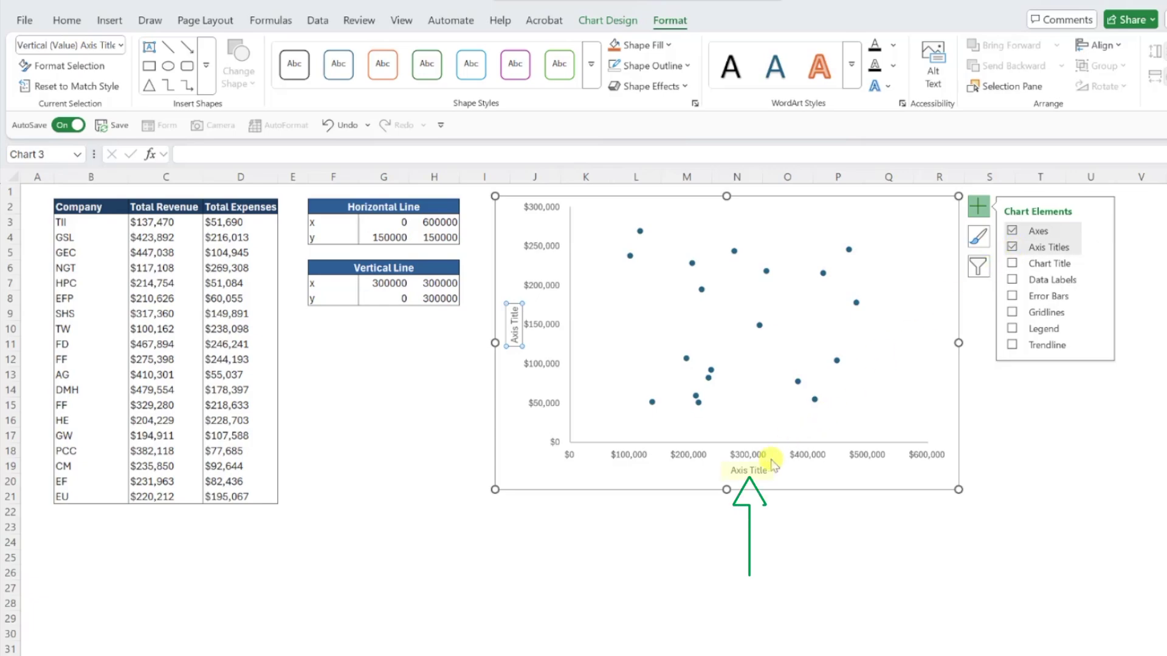
click(754, 470)
text(=)
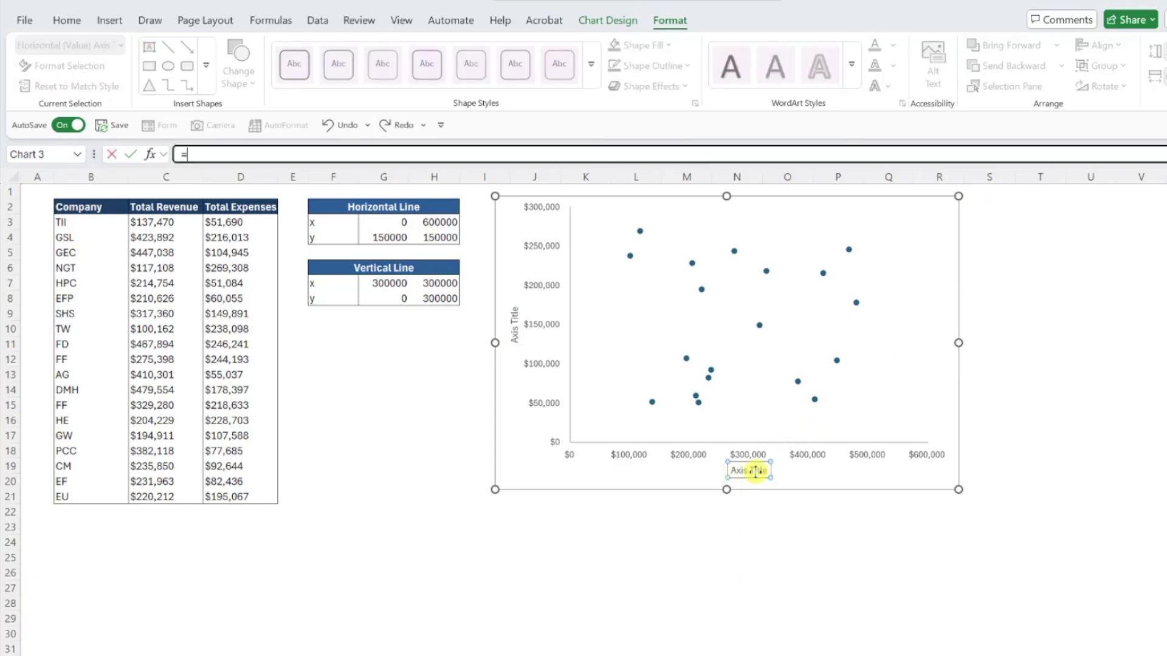
click(186, 207)
key(Return)
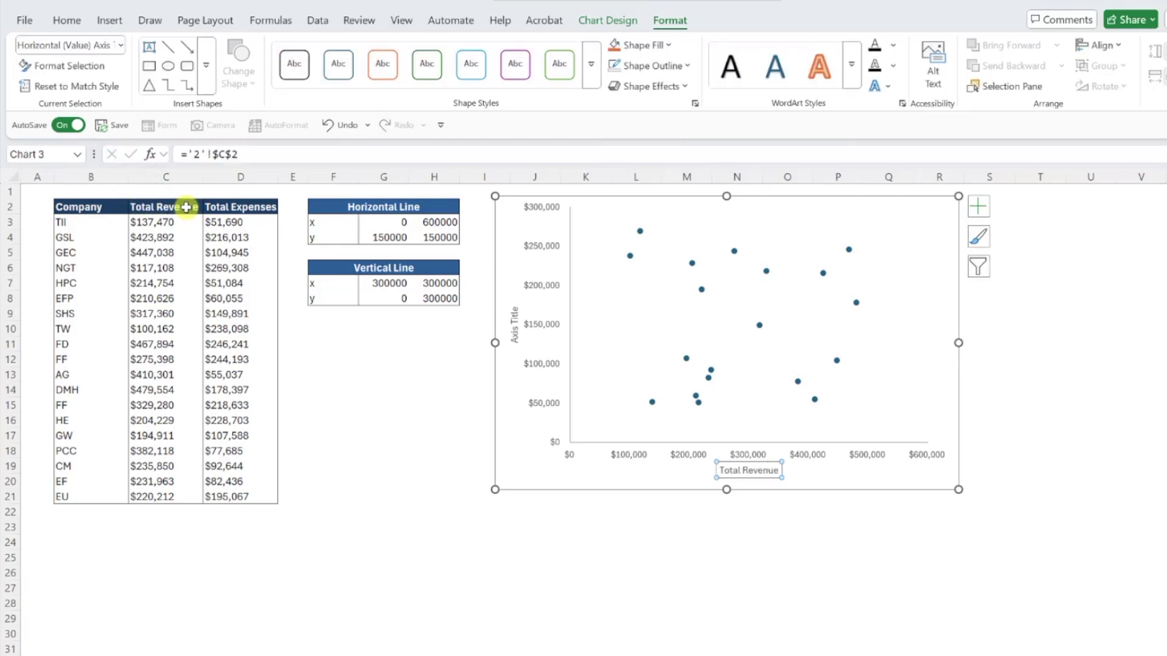
Link the vertical axis title to the Total Expenses header in D2.
click(514, 327)
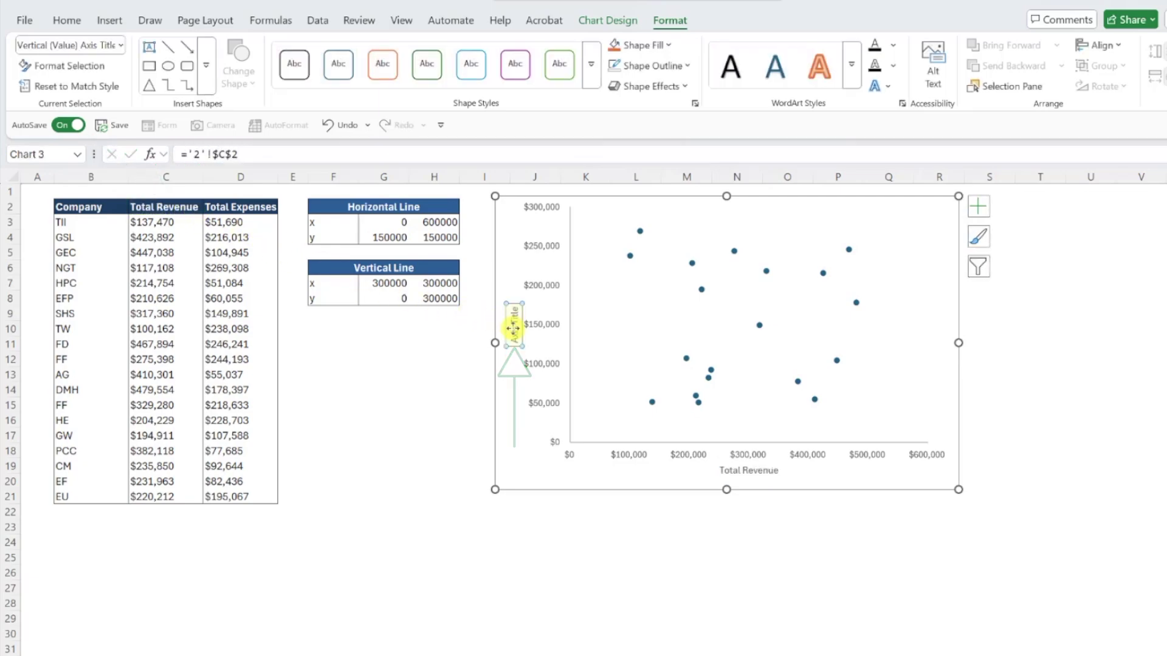
text(=)
click(252, 206)
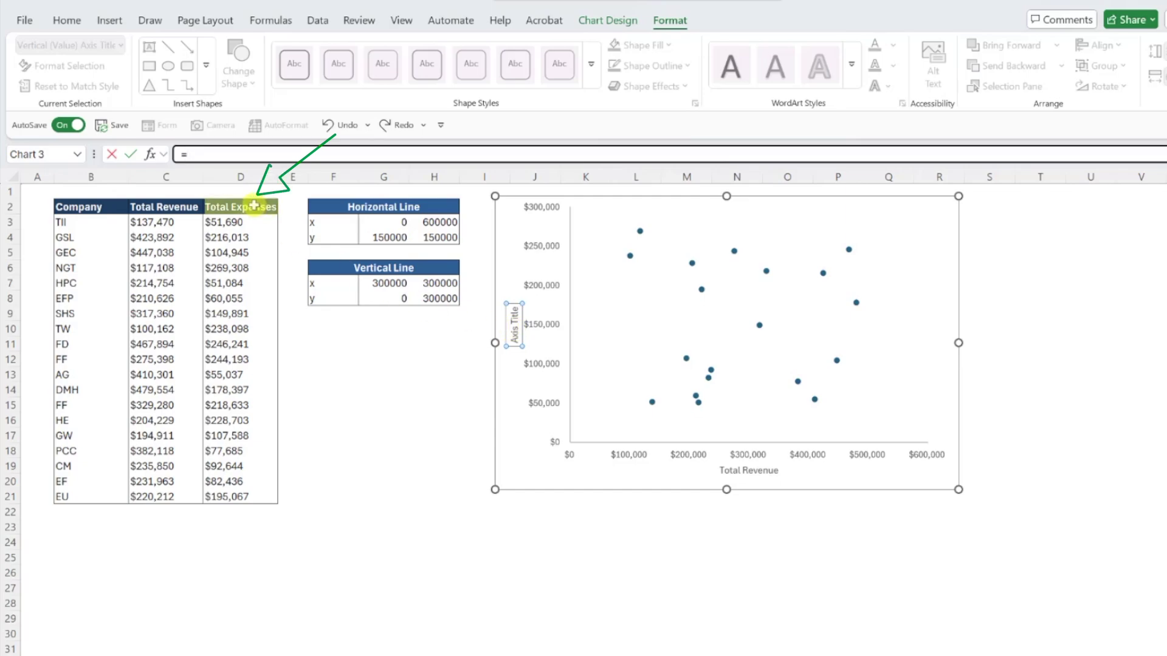
key(Return)
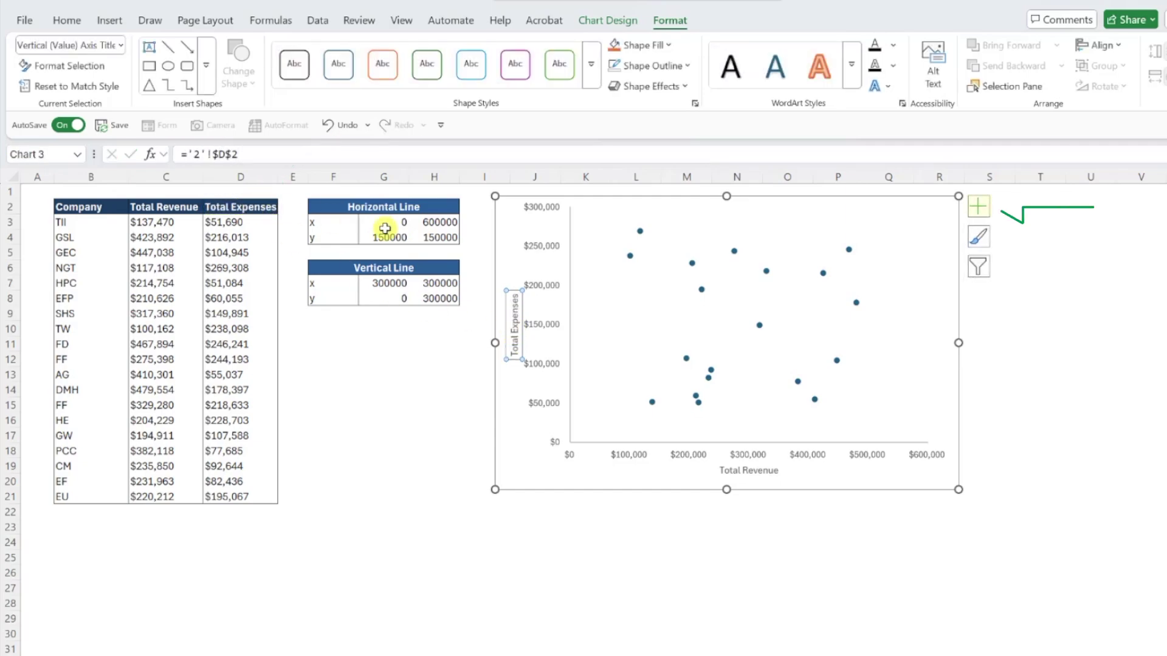
Add data labels taken from company names in B3:B21, with the Y value unchecked.
click(977, 207)
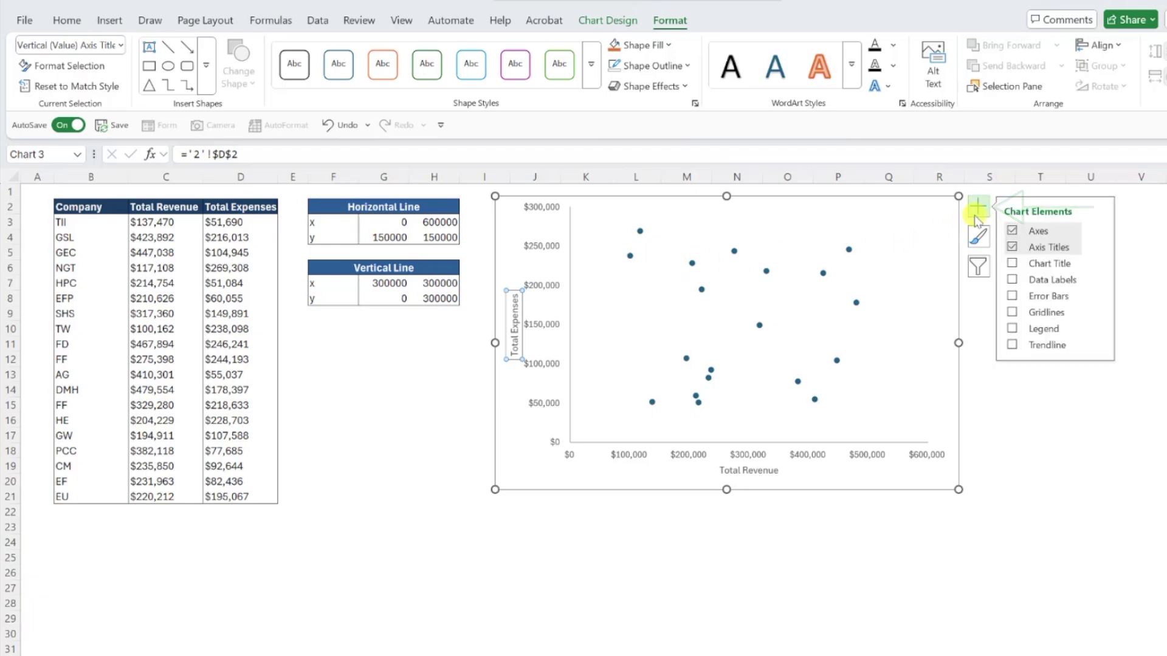
click(1098, 278)
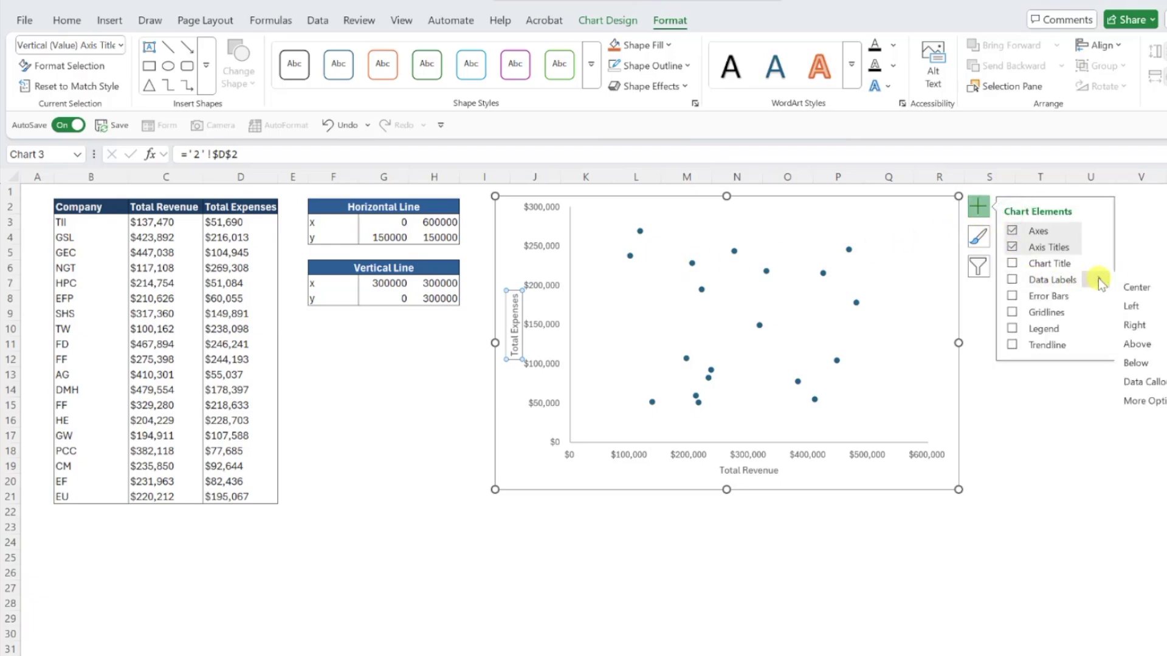
click(1080, 401)
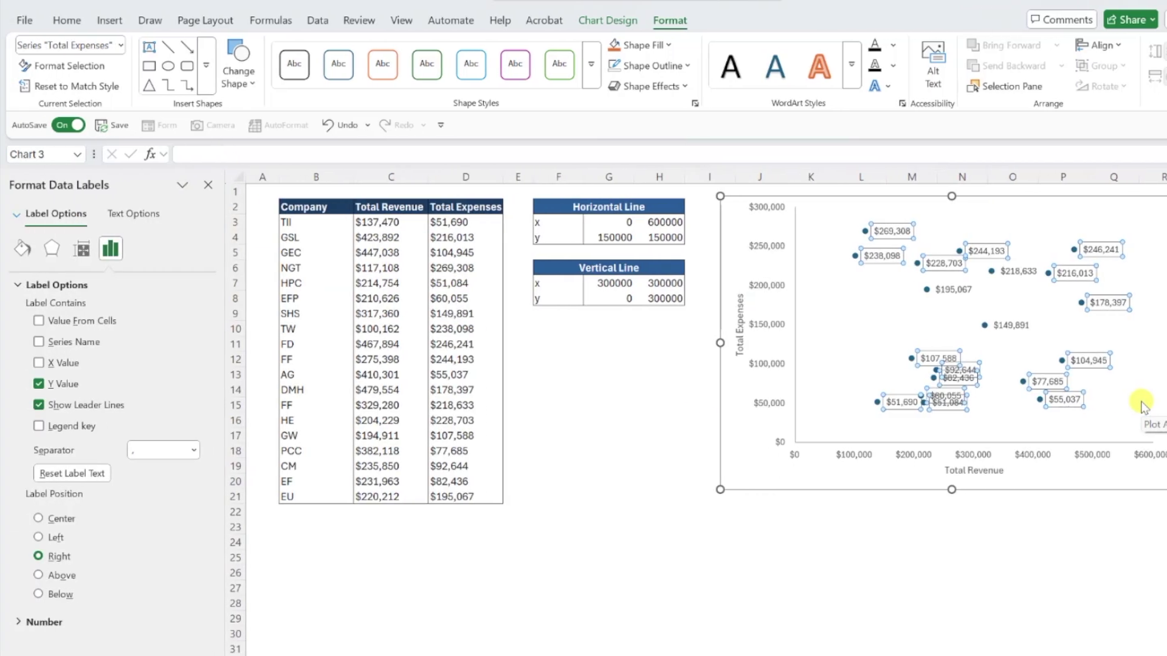
click(39, 321)
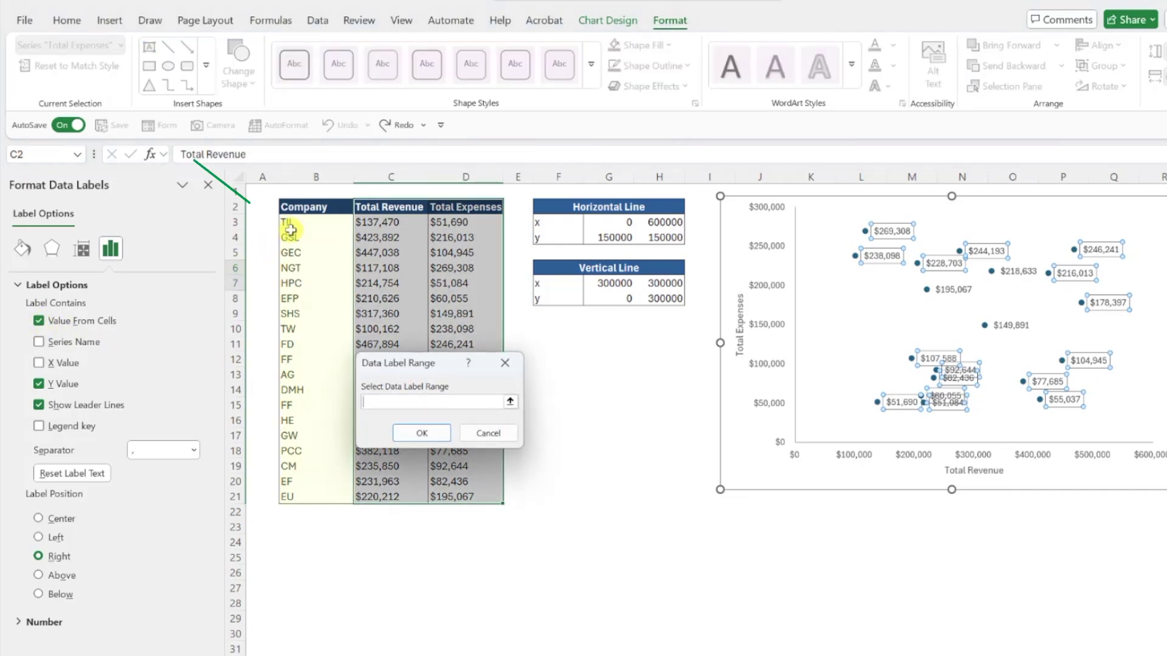
drag(290, 230, 298, 496)
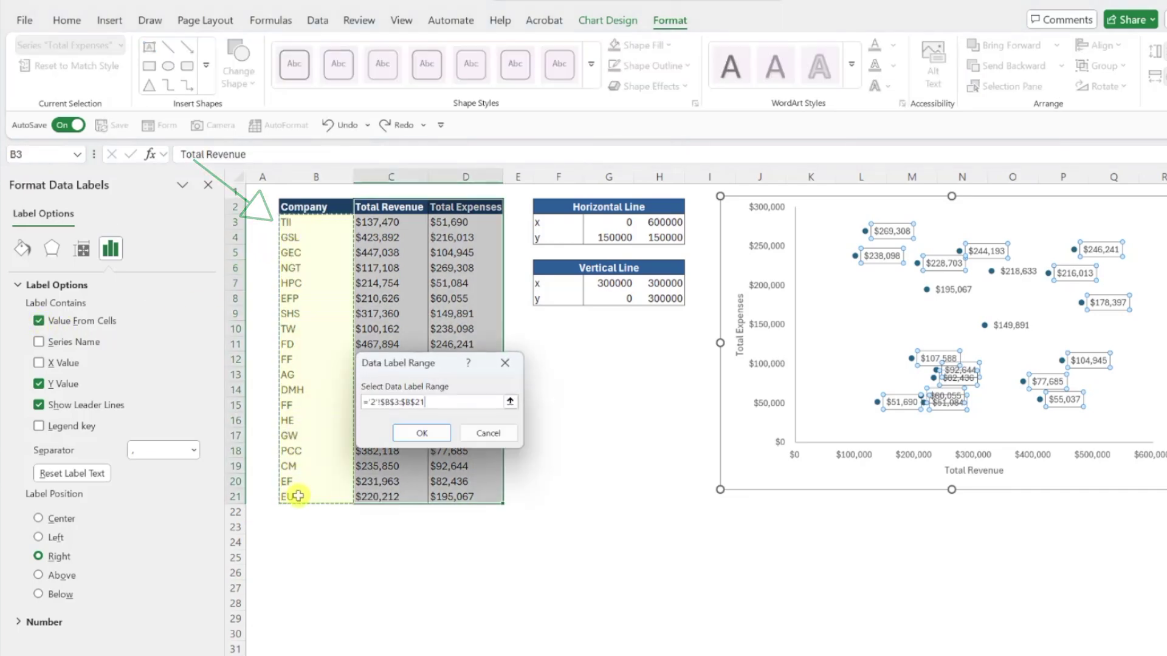
click(406, 432)
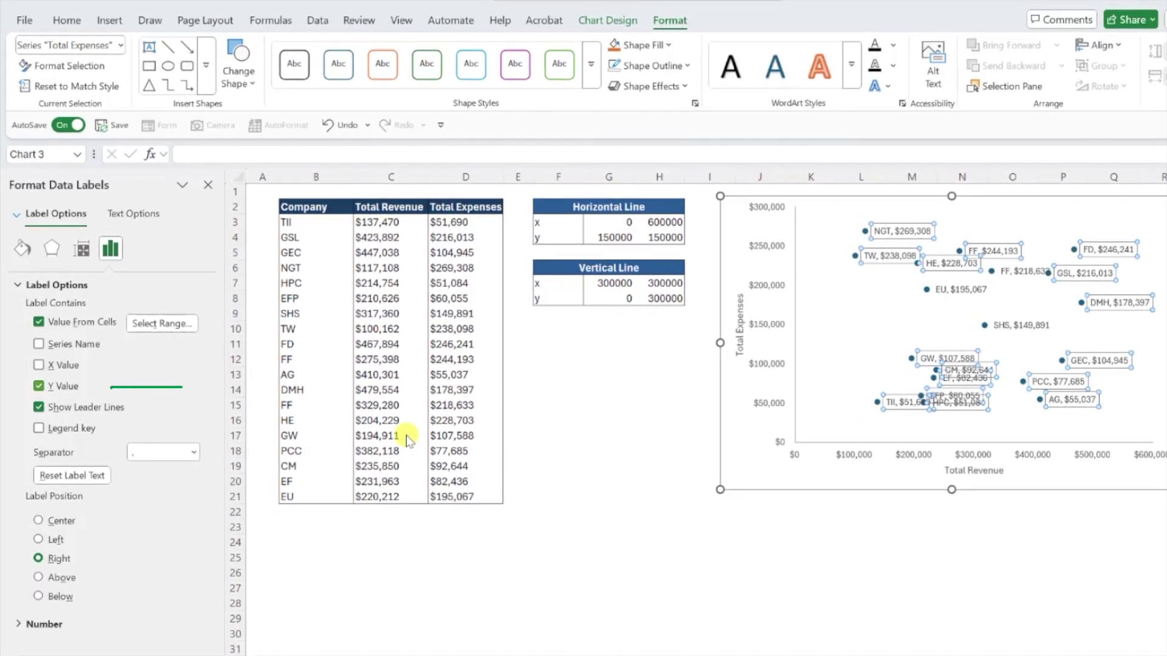
click(40, 386)
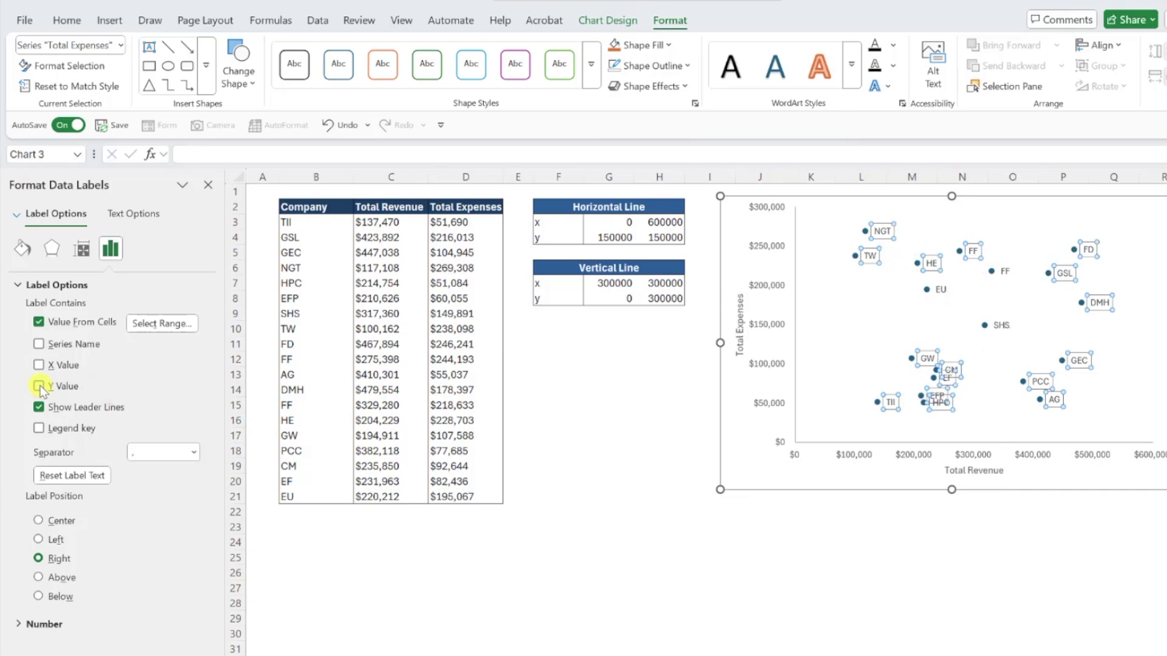
click(208, 185)
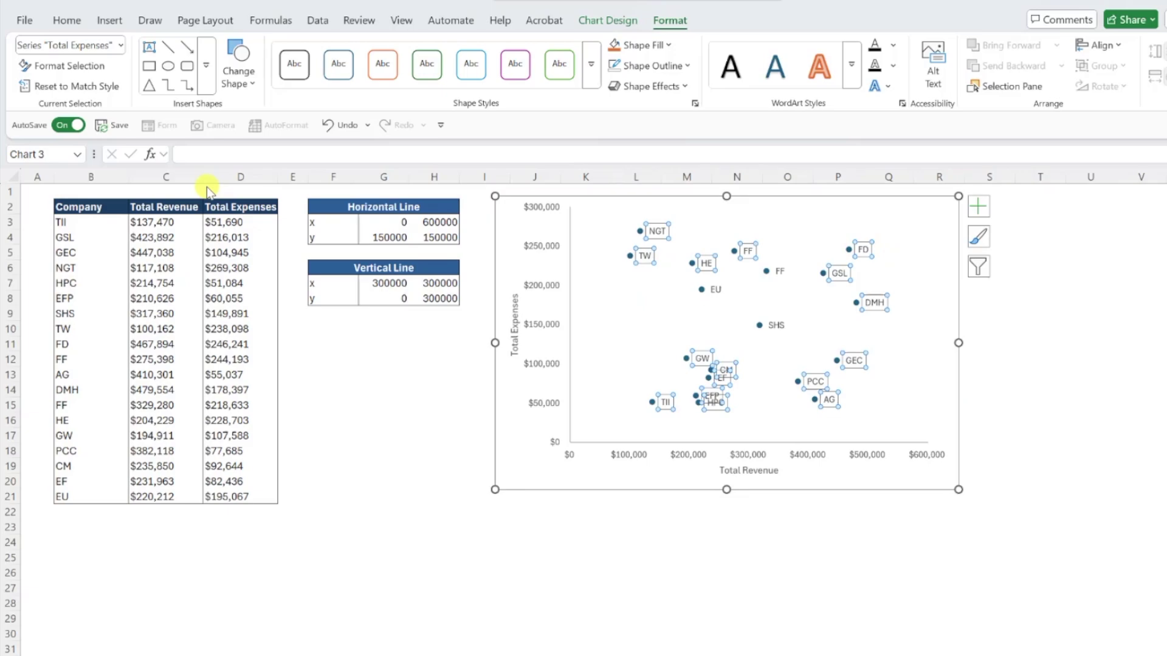
Give the plot area a solid line border 1.25 pt wide.
right_click(588, 309)
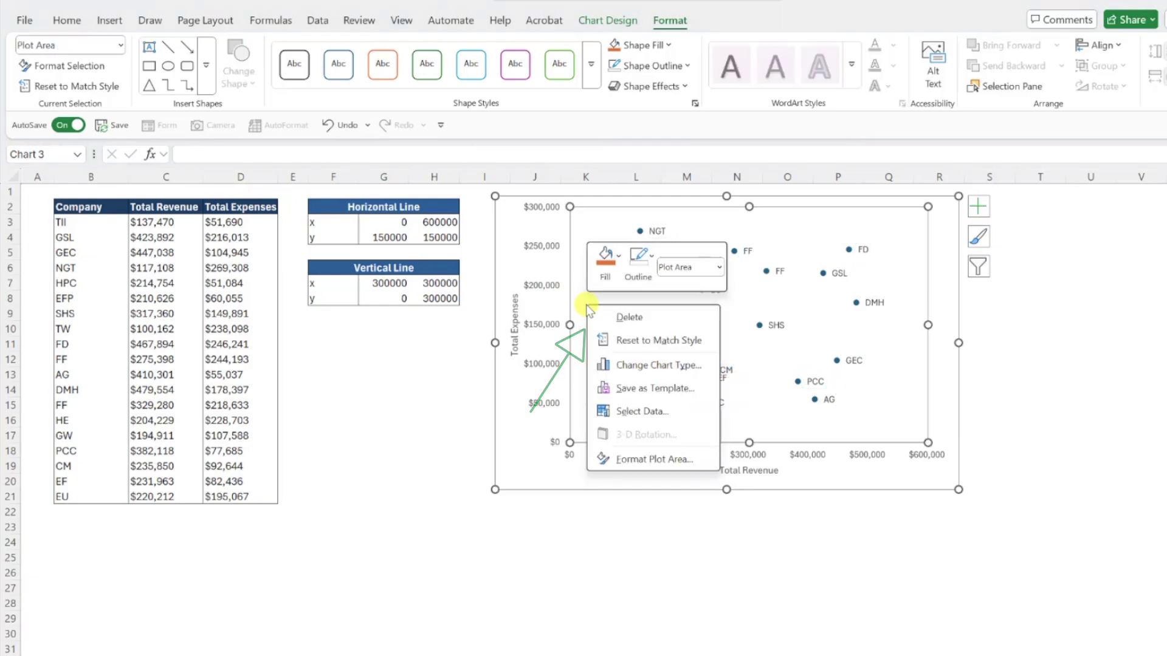
click(622, 460)
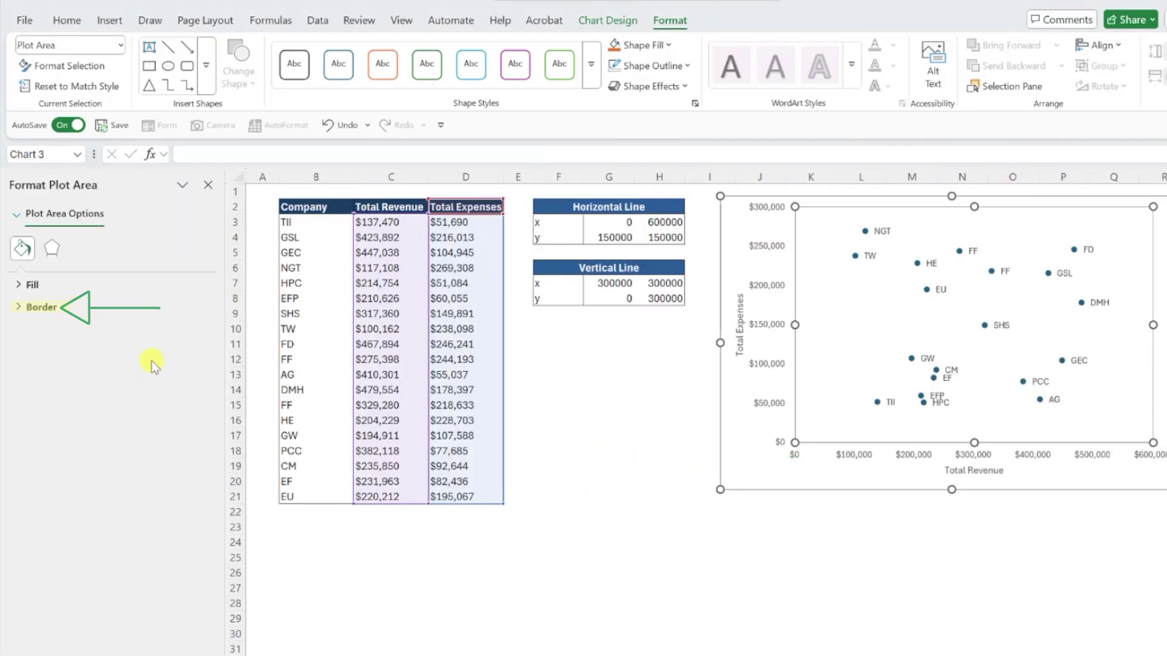
click(54, 311)
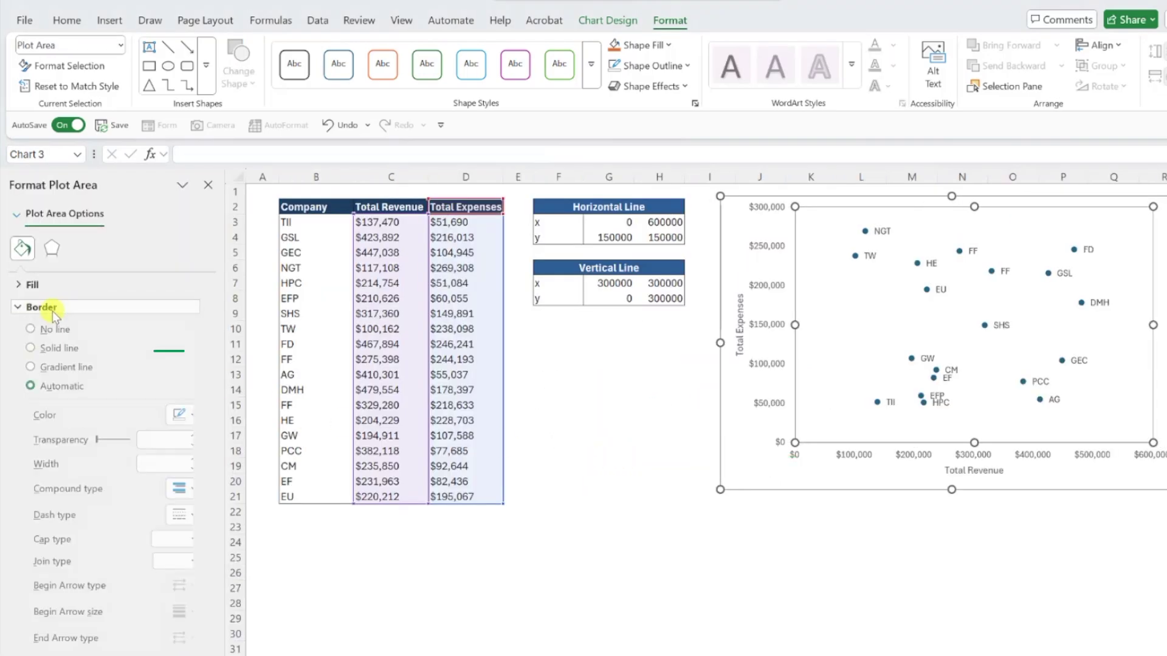
click(30, 351)
click(193, 462)
click(193, 462)
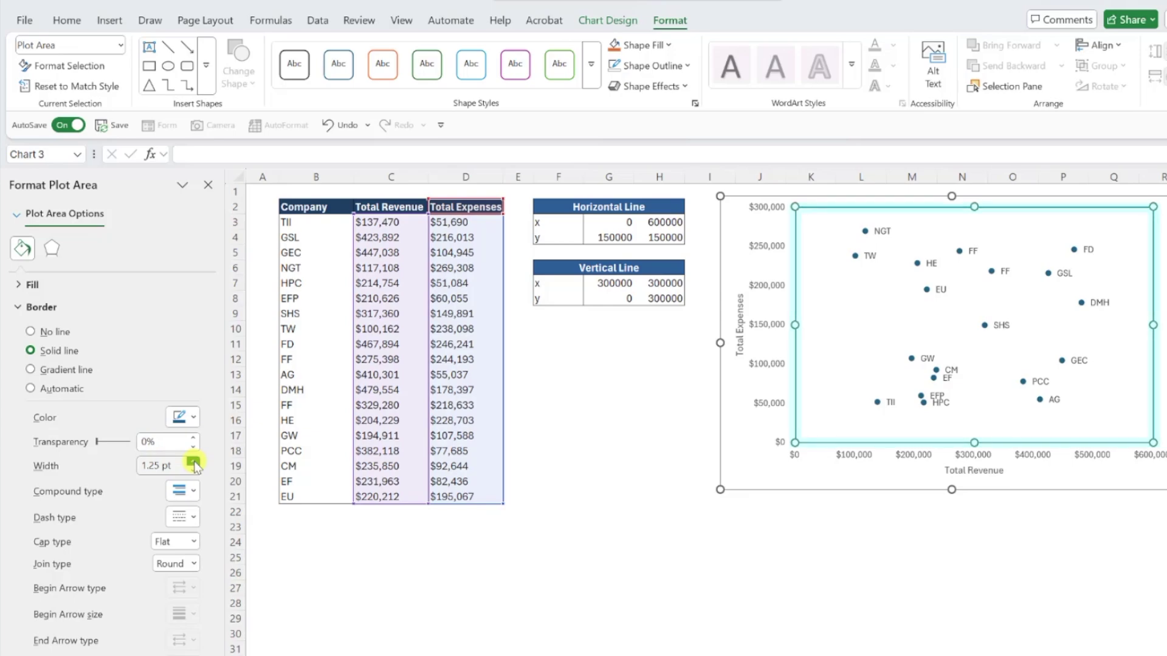
click(208, 184)
key(Escape)
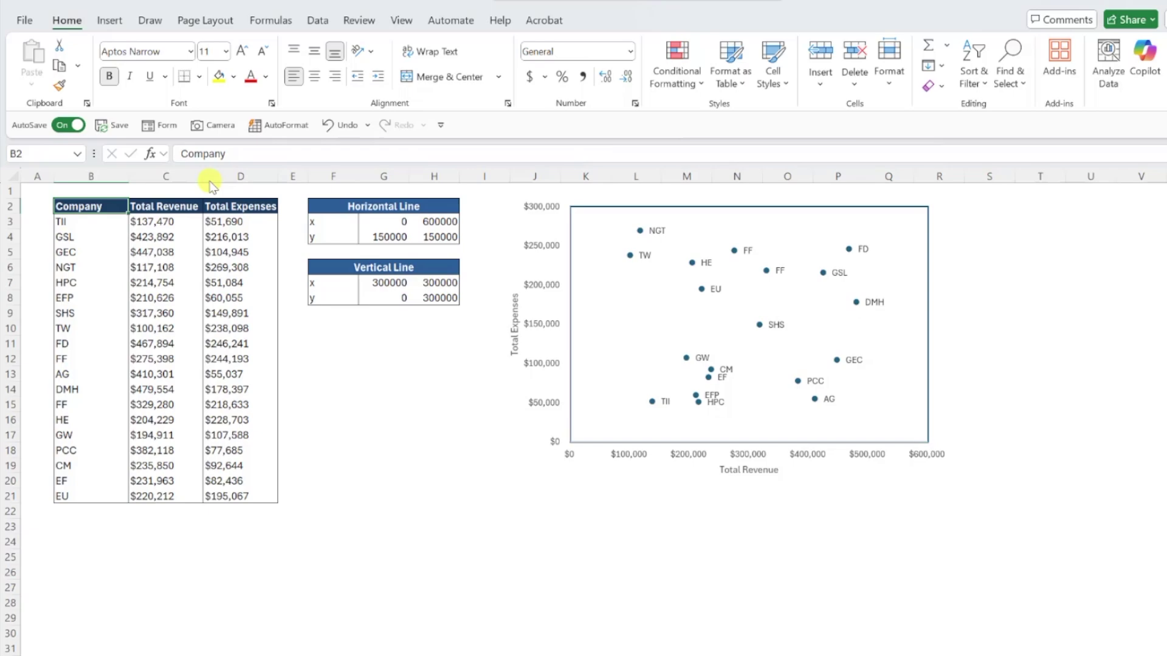
Add a horizontal line series with X values G3:H3 and Y values G4:H4.
click(577, 284)
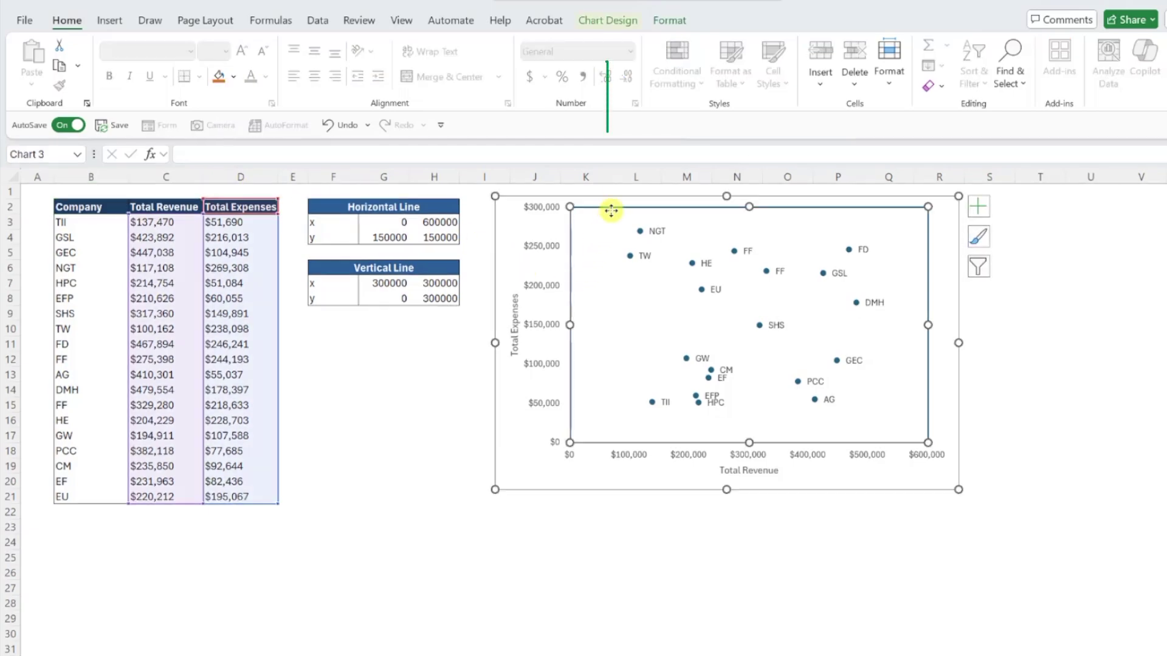
click(604, 20)
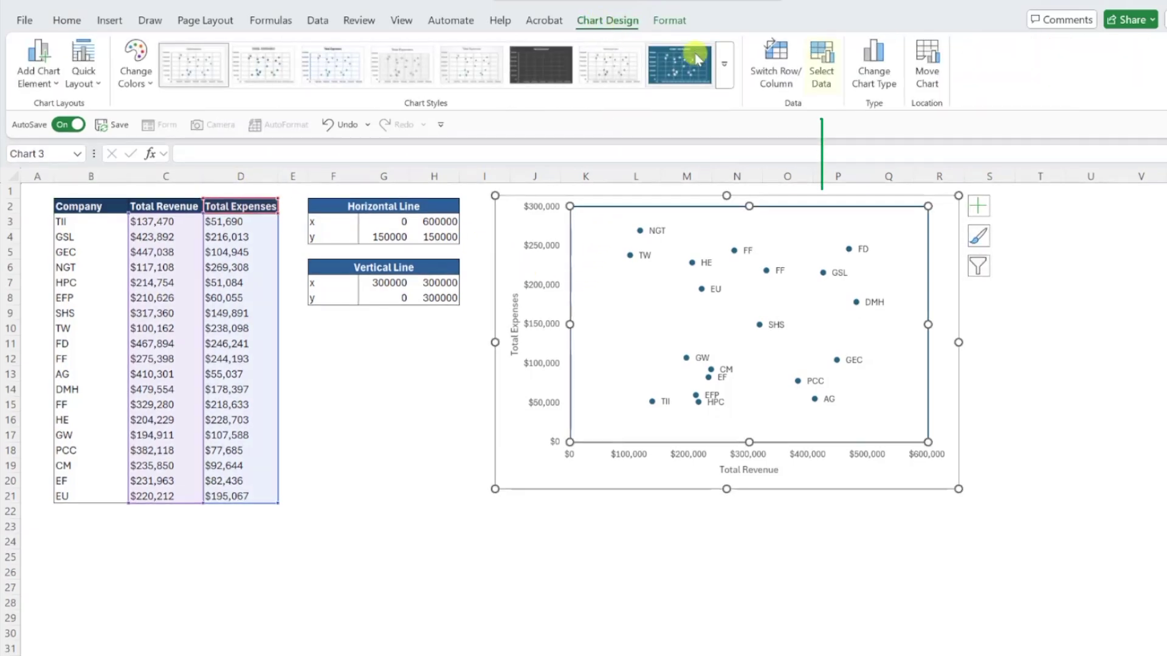
click(821, 67)
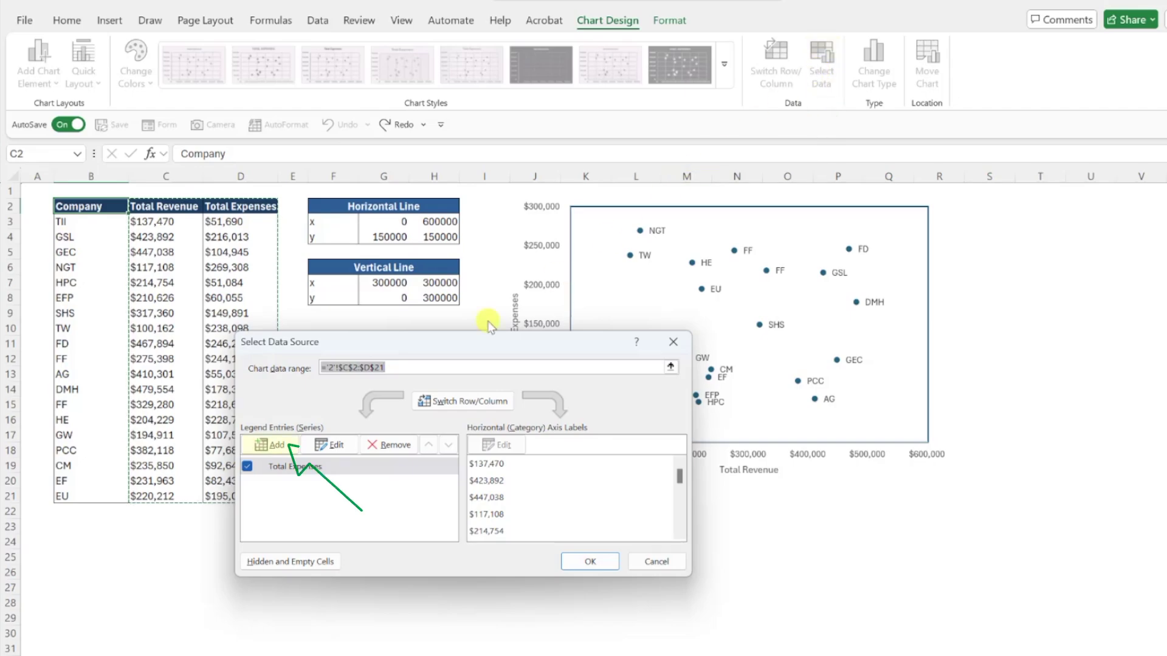
click(273, 446)
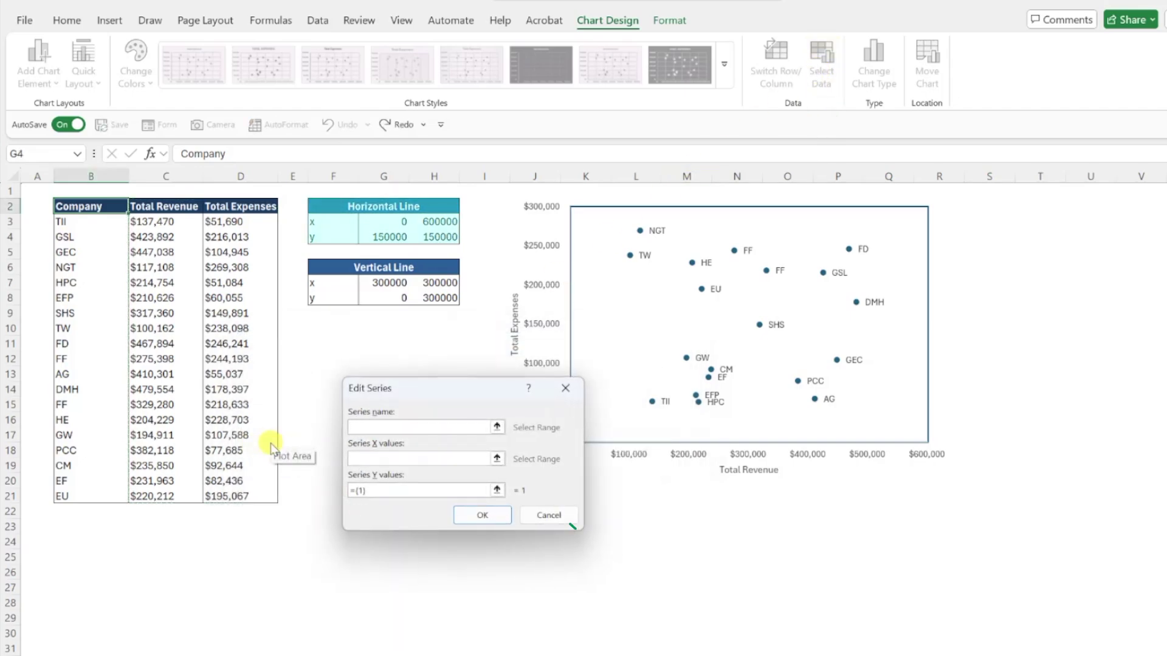
click(497, 459)
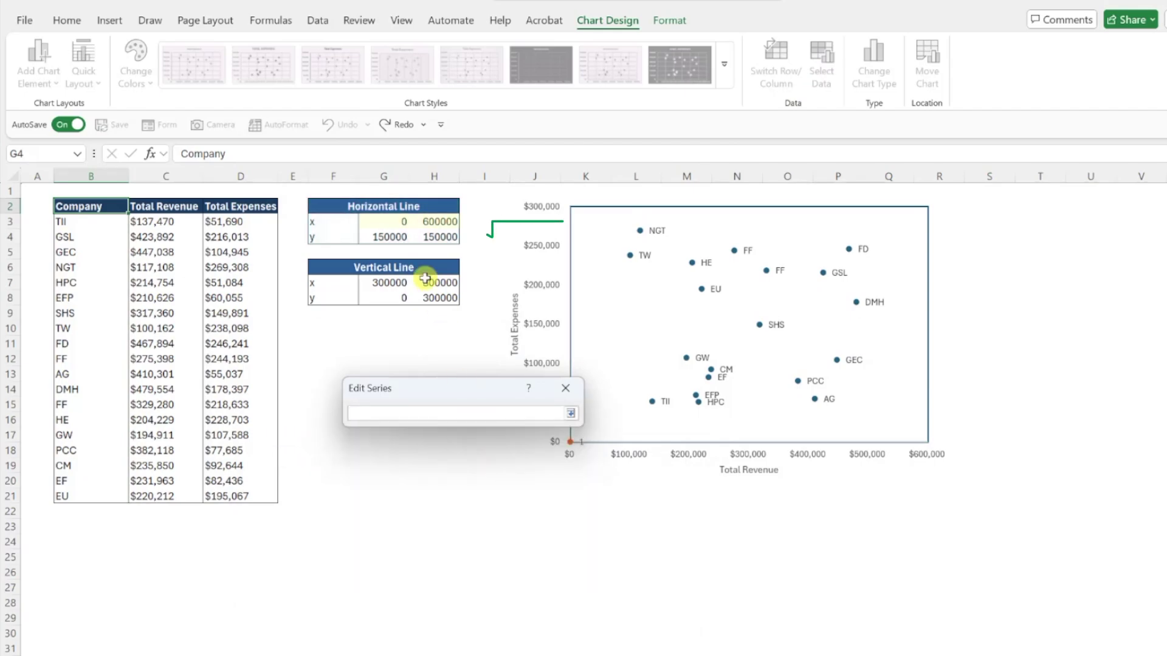
drag(396, 222, 427, 223)
click(570, 413)
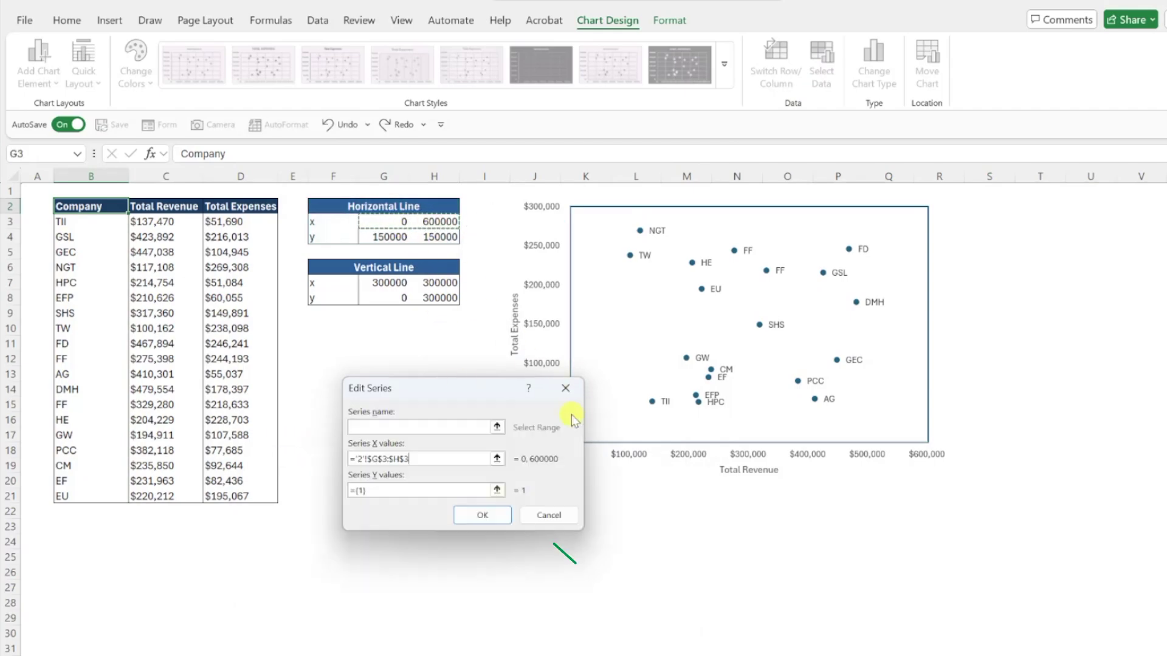
click(497, 489)
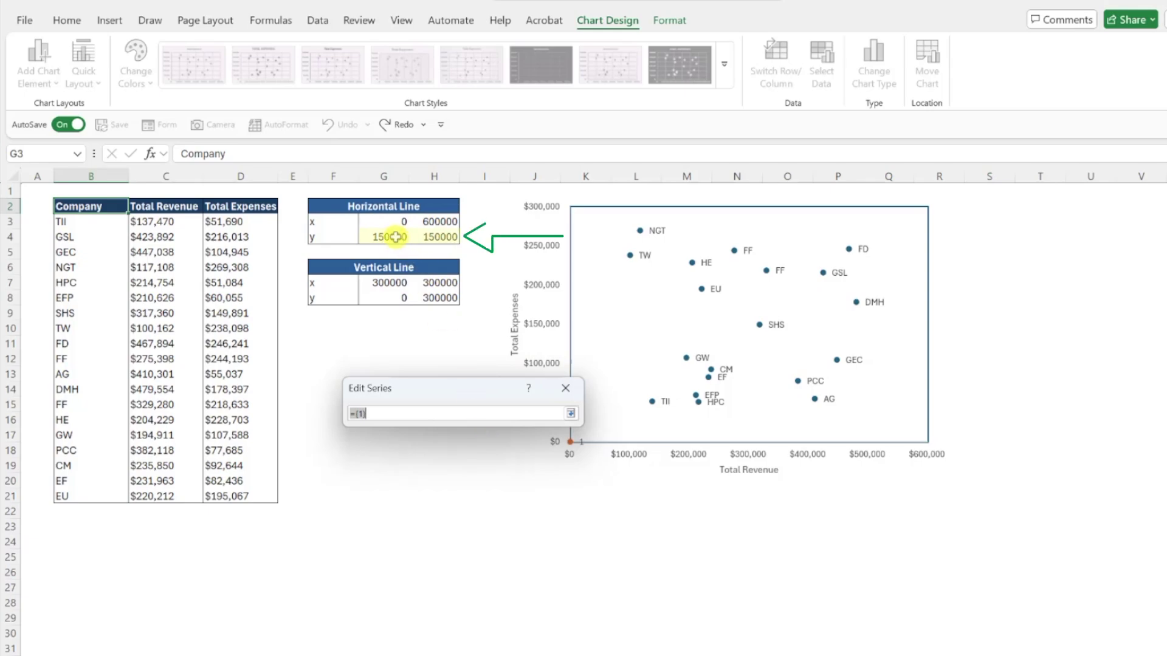
drag(396, 236, 423, 238)
click(570, 413)
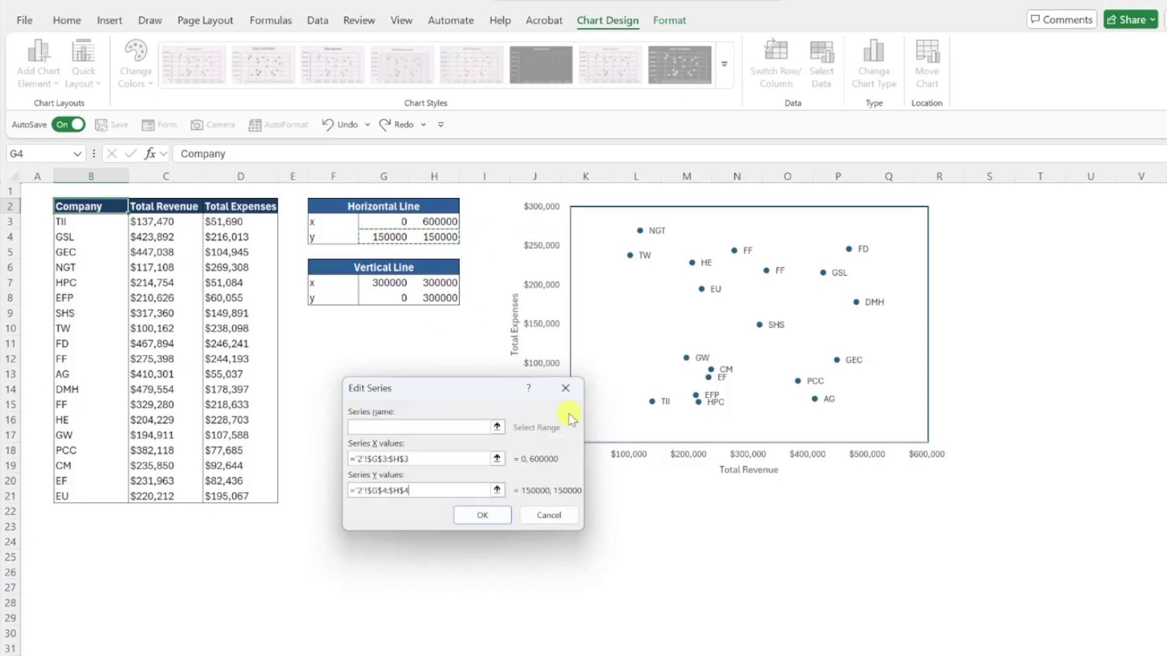
click(481, 514)
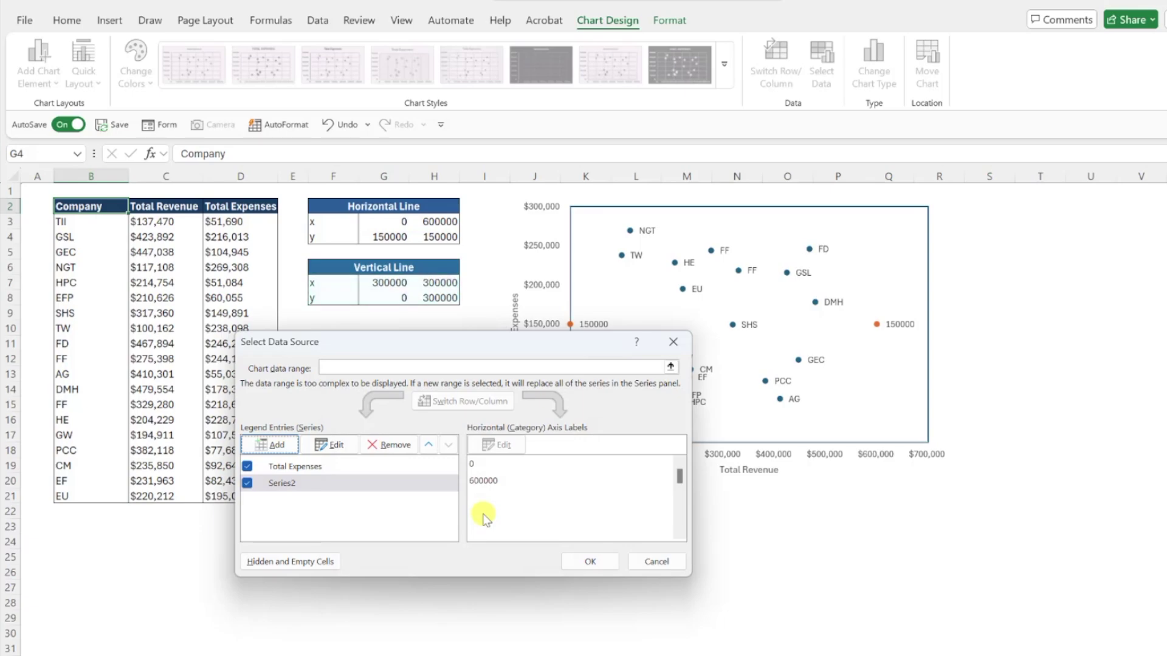
Add a vertical line series with X values G7:H7 and Y values G8:H8.
click(273, 444)
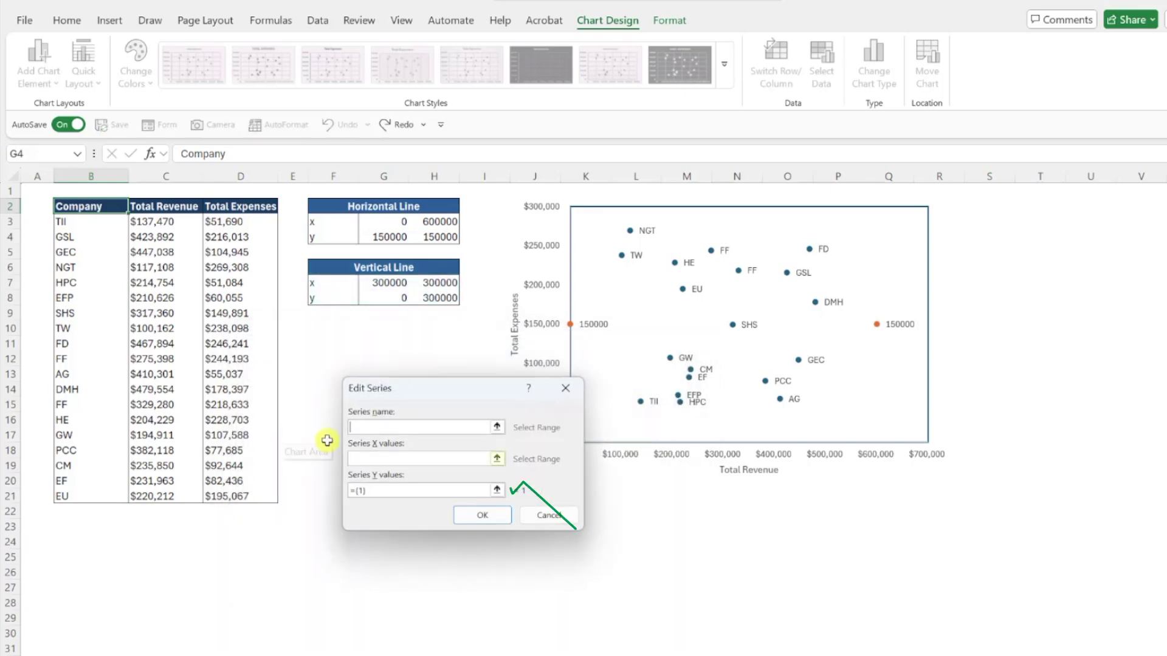
click(496, 459)
drag(396, 286, 424, 282)
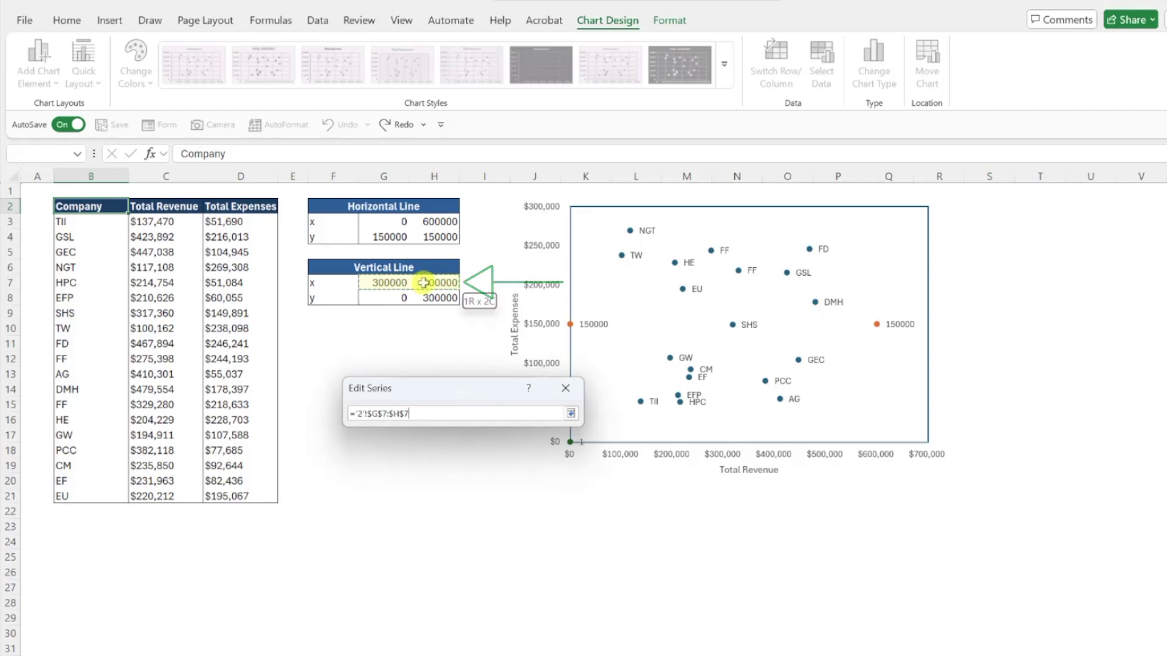
click(570, 413)
click(497, 493)
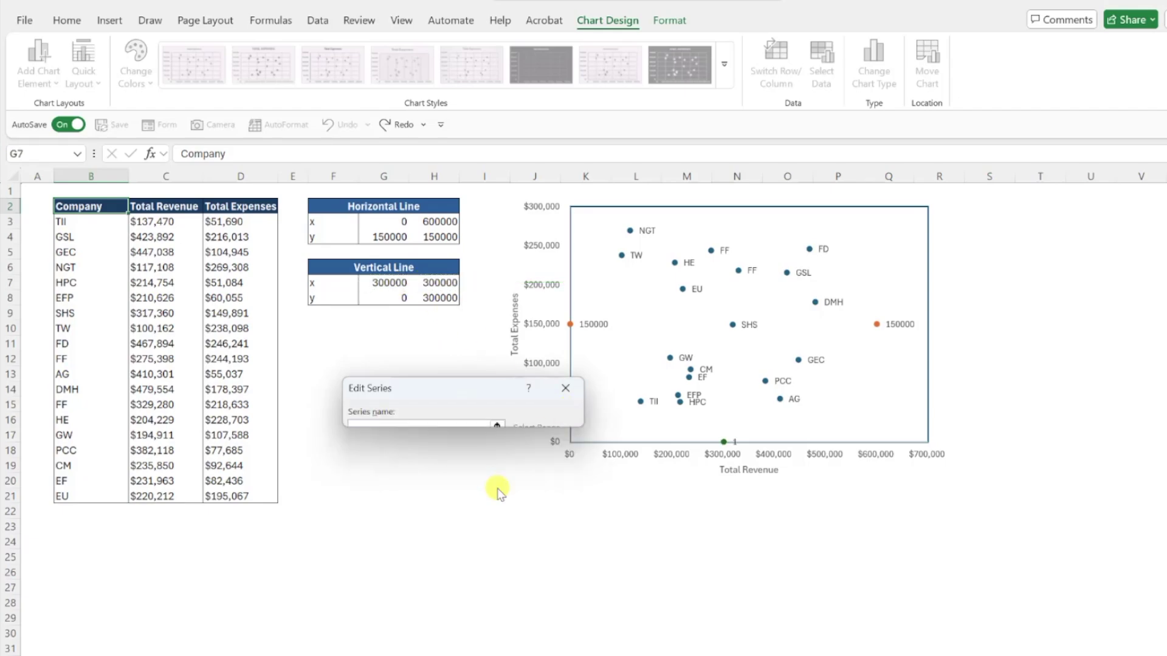
drag(398, 297, 442, 297)
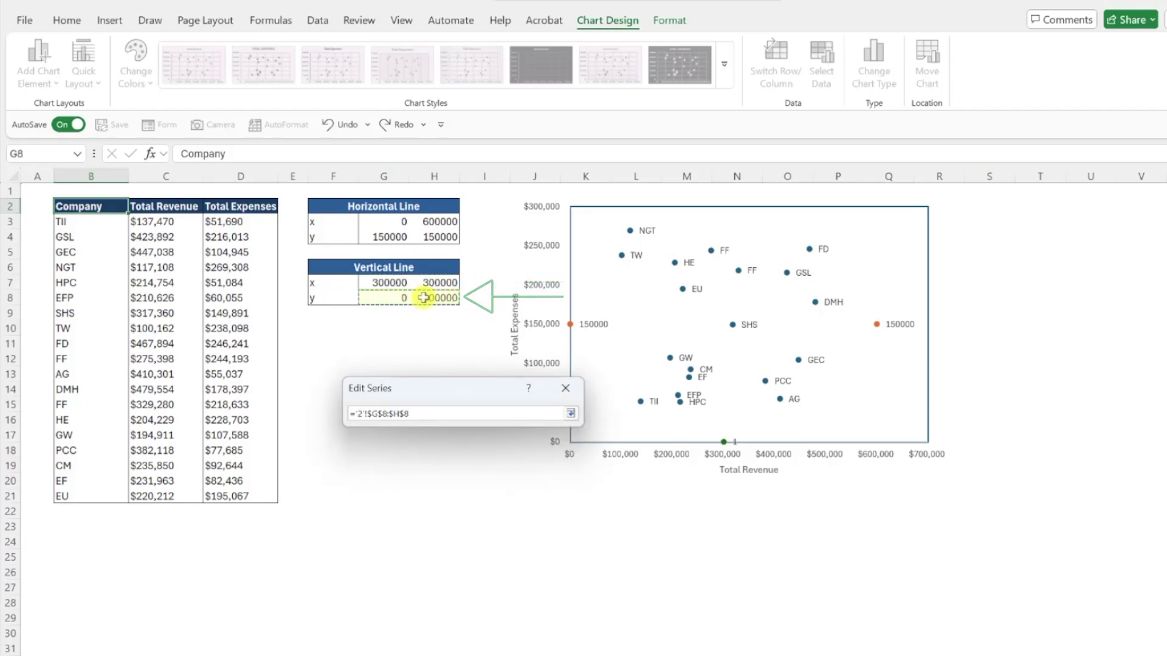
click(570, 414)
click(495, 515)
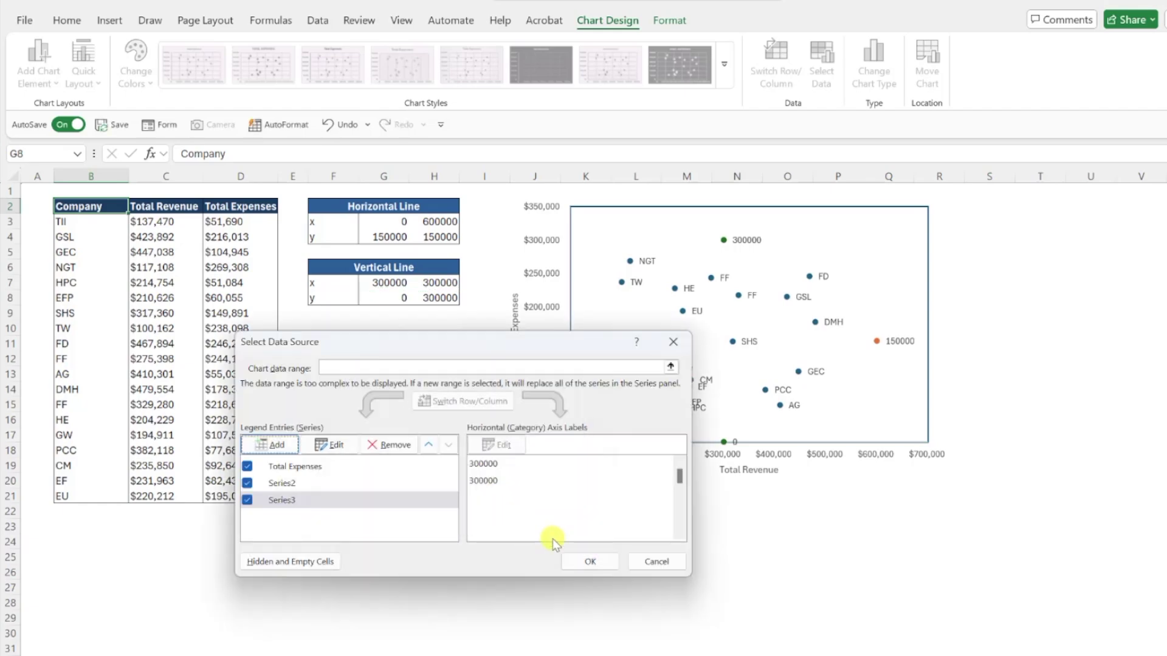
Set the Total Expenses axis maximum bound to 300000.
click(577, 561)
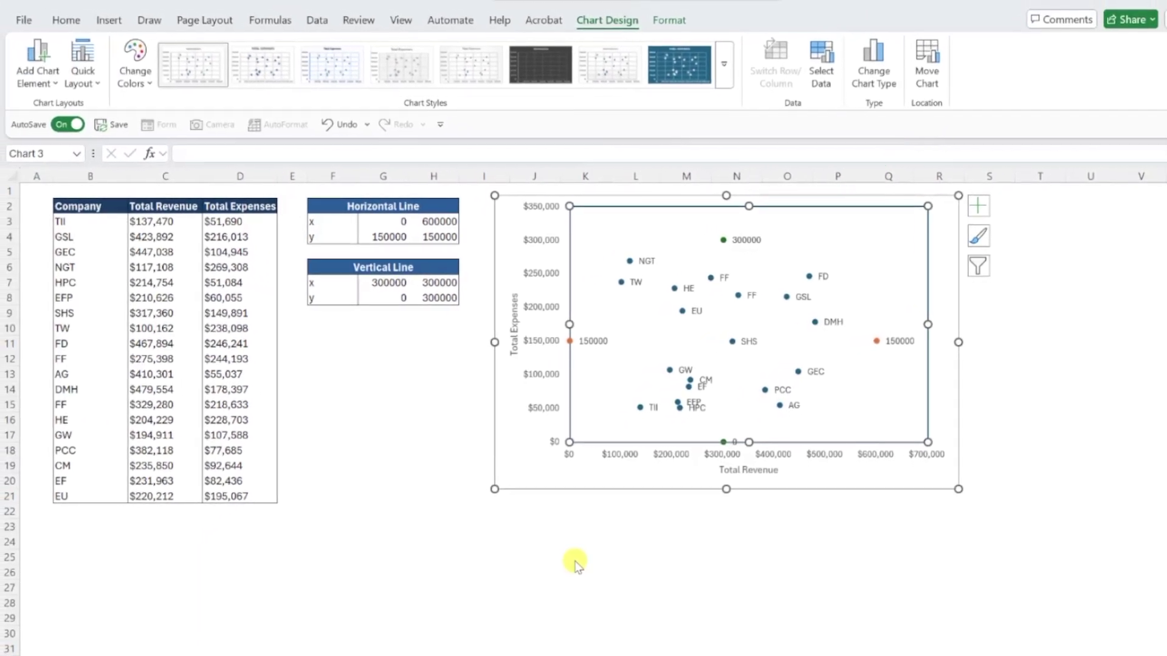
right_click(542, 375)
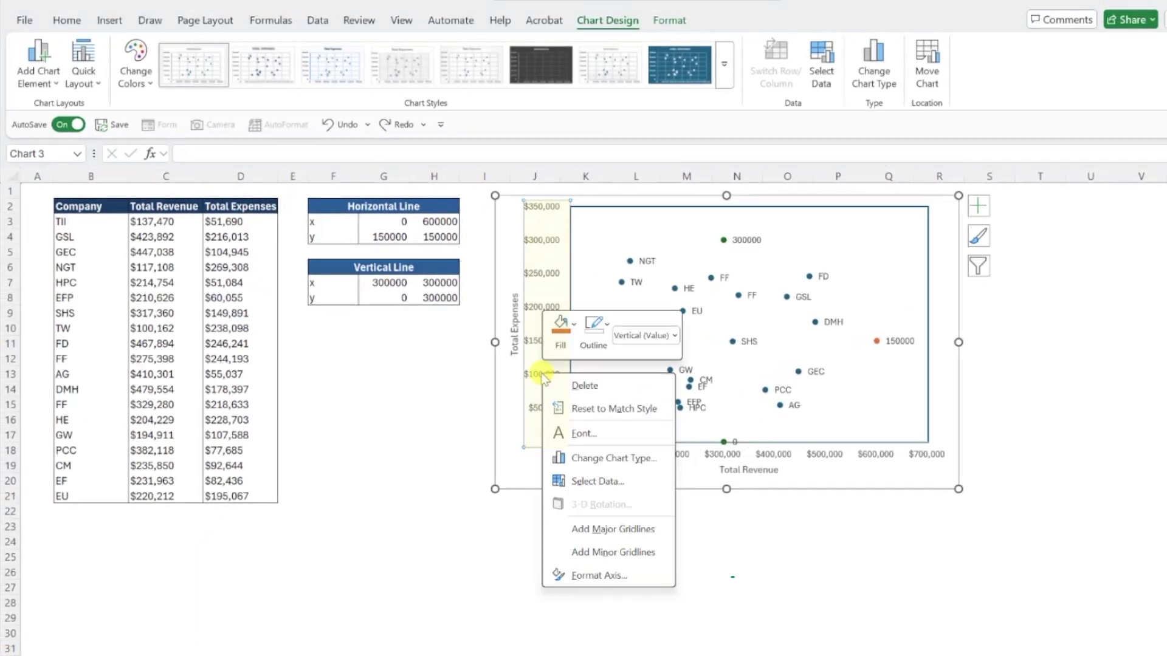
click(578, 575)
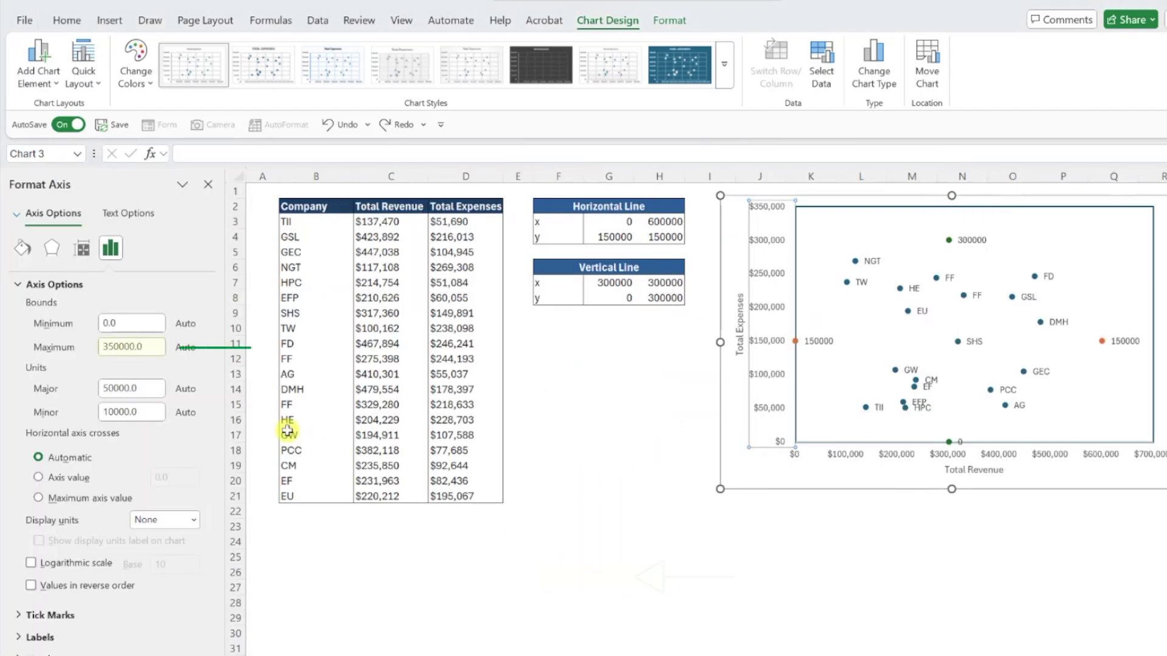
double_click(127, 346)
text(30000)
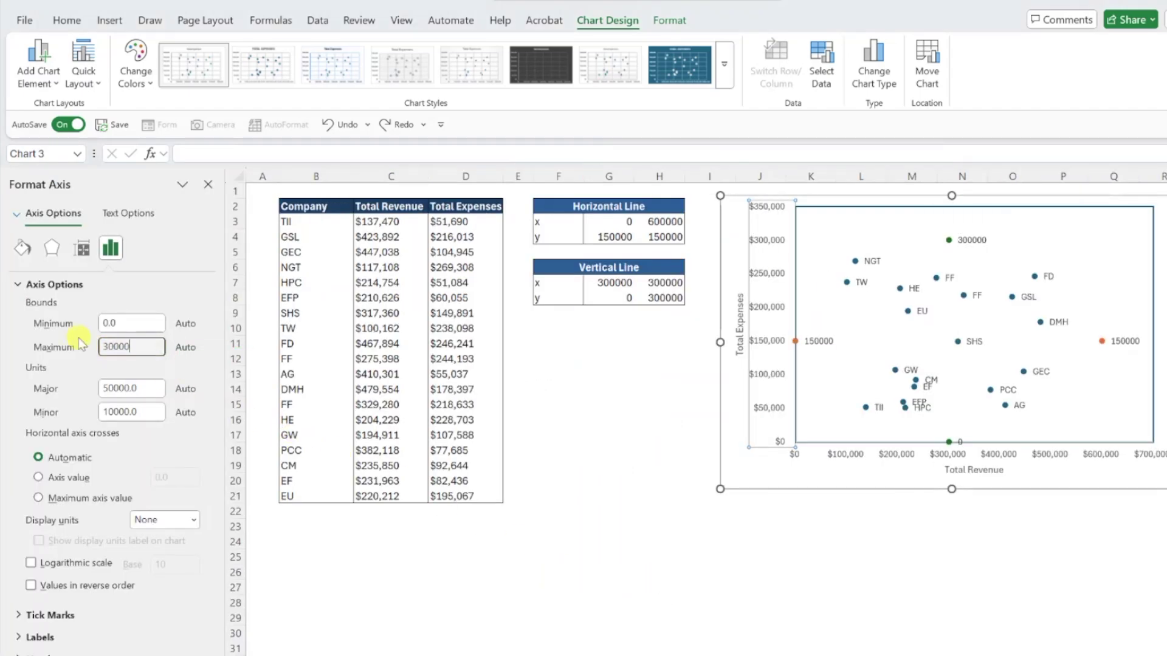
text(0)
key(Return)
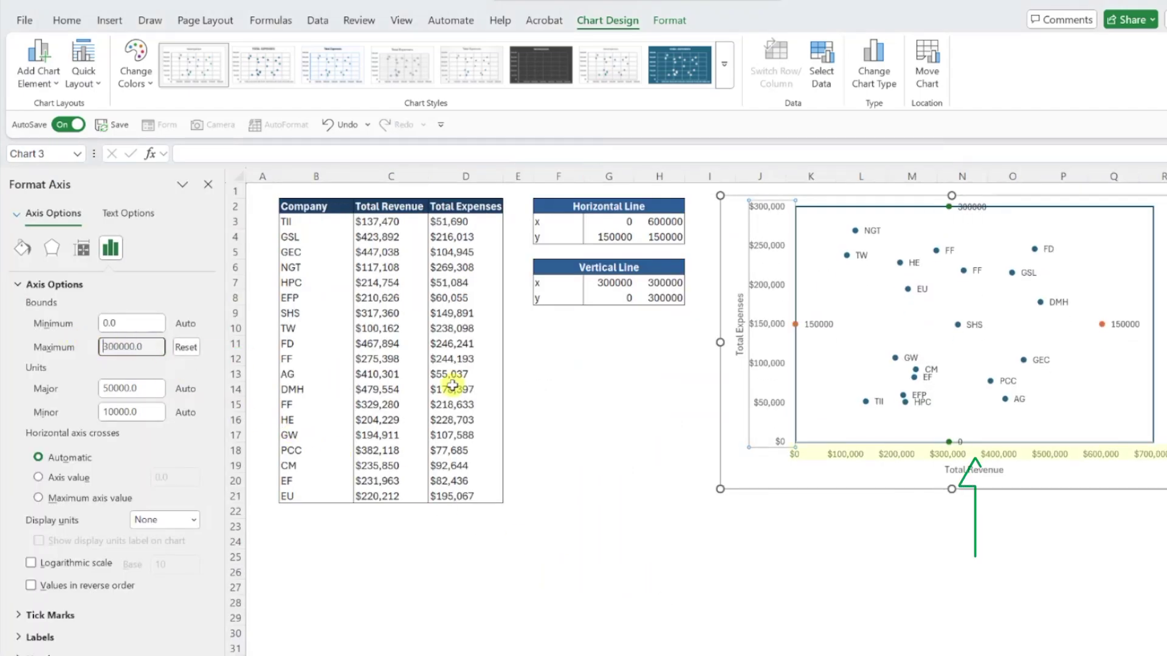
Set the Total Revenue axis maximum bound to 600000.
click(815, 454)
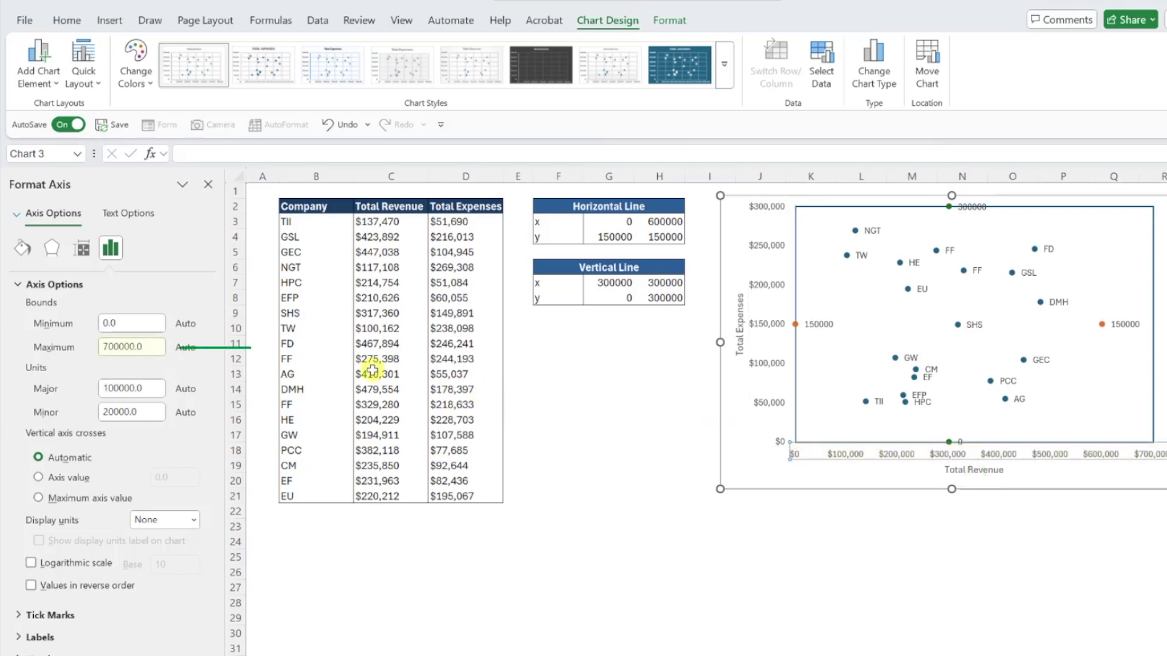
click(73, 348)
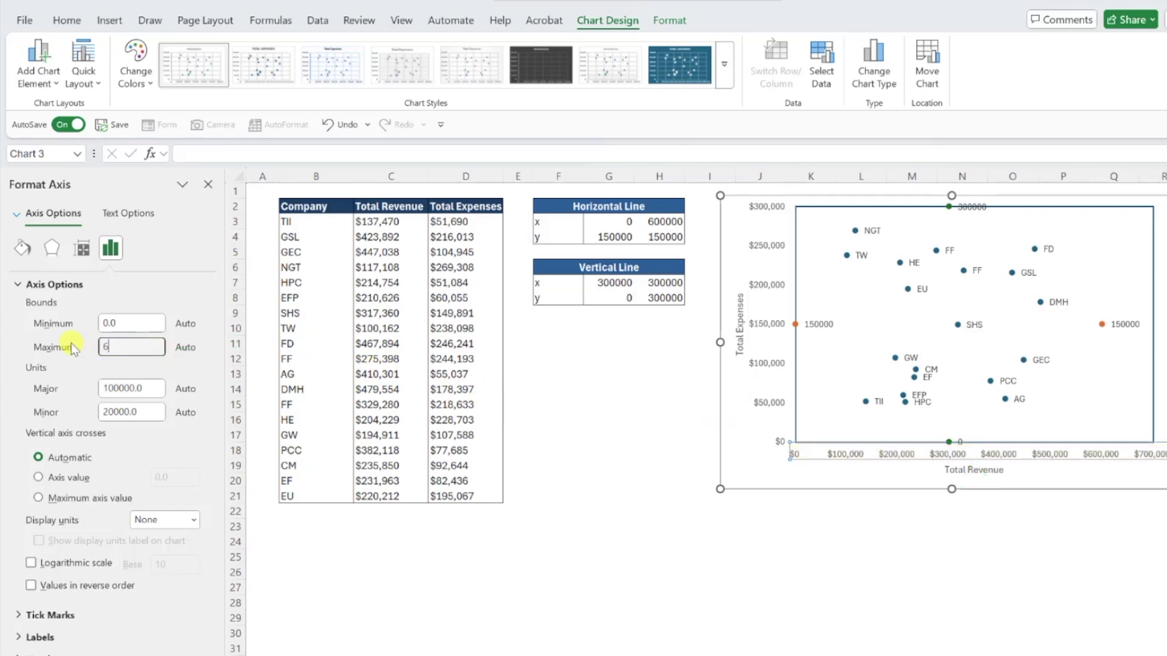
key(Return)
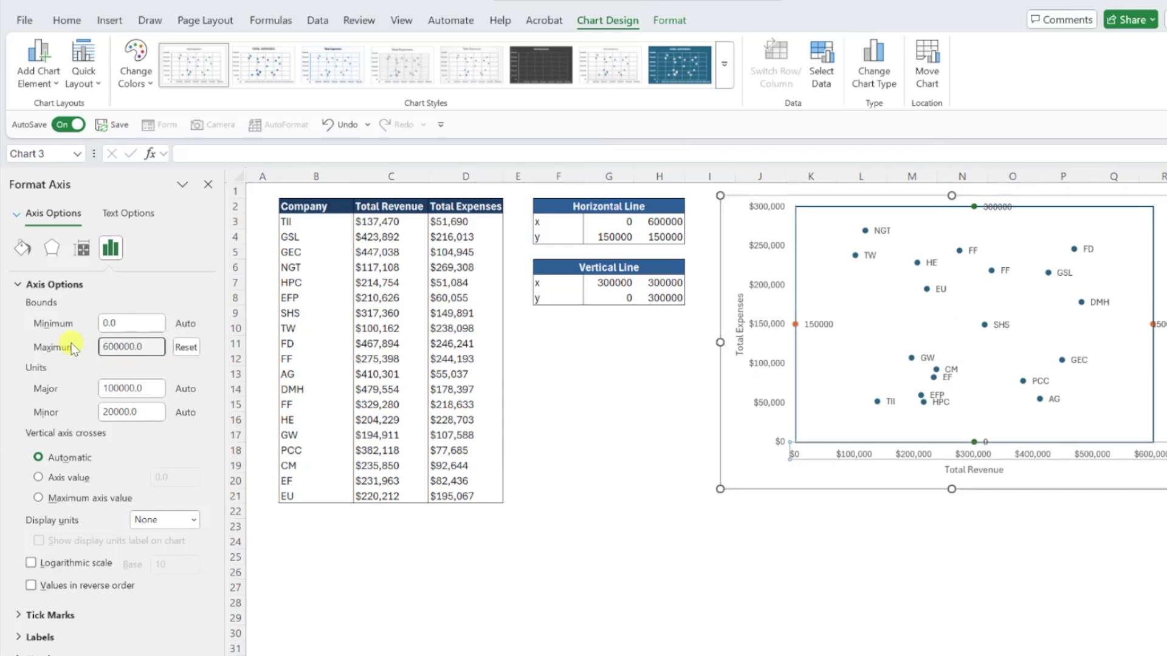
Format the Horizontal Line series as a solid 1.25 pt line.
click(208, 184)
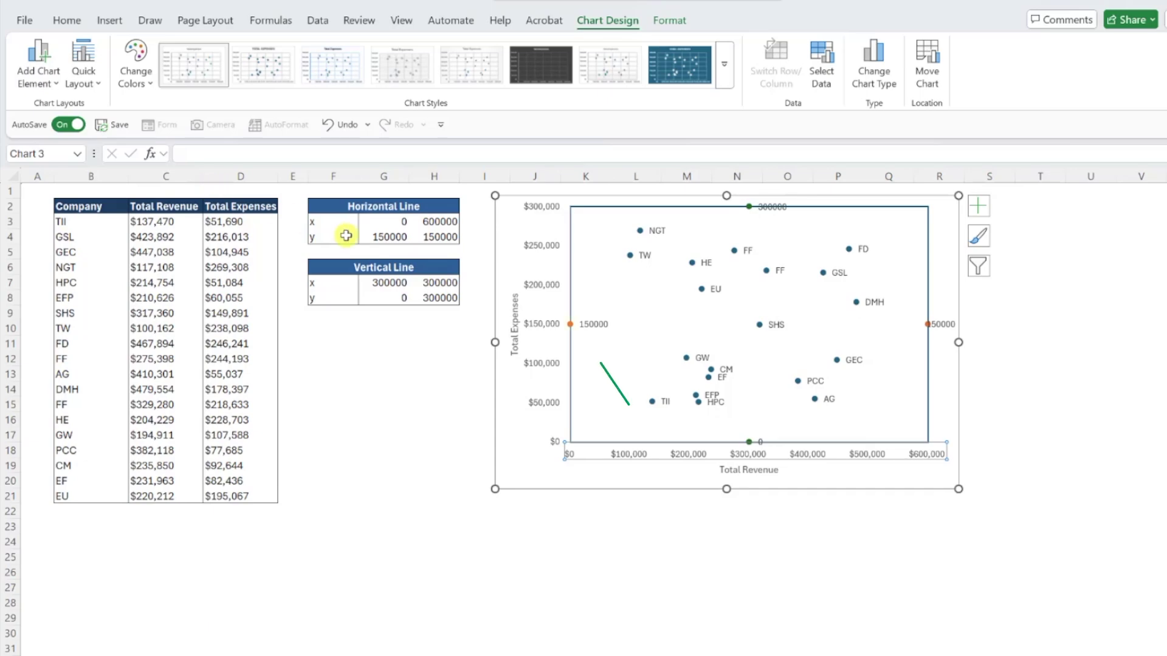
click(570, 324)
right_click(571, 325)
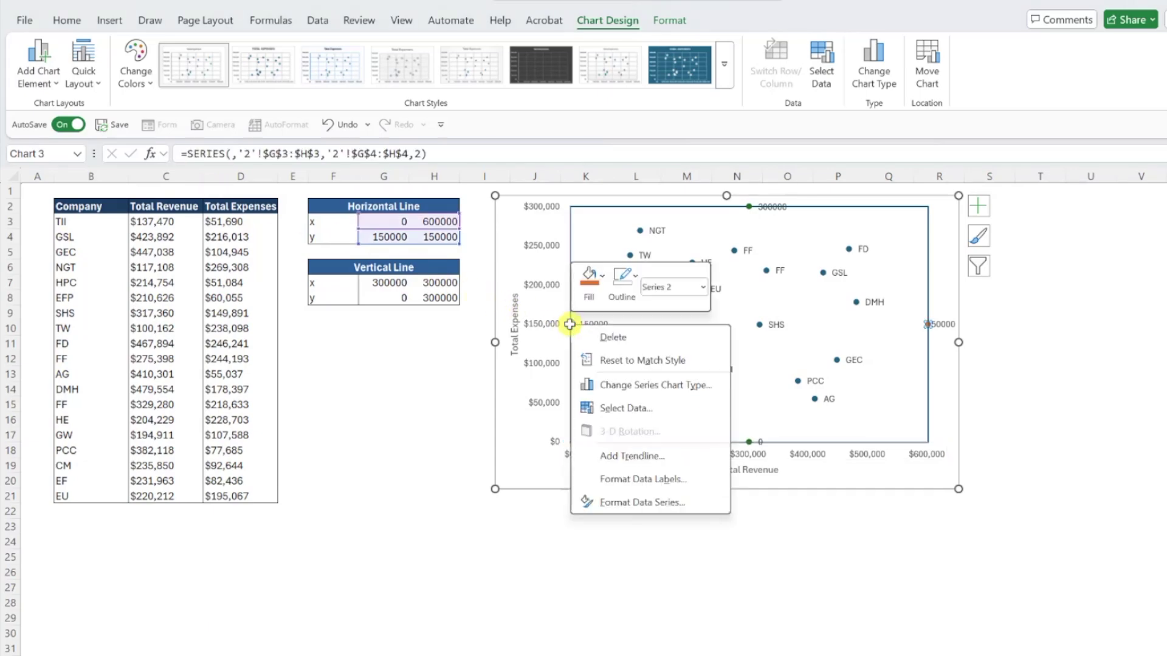
click(608, 503)
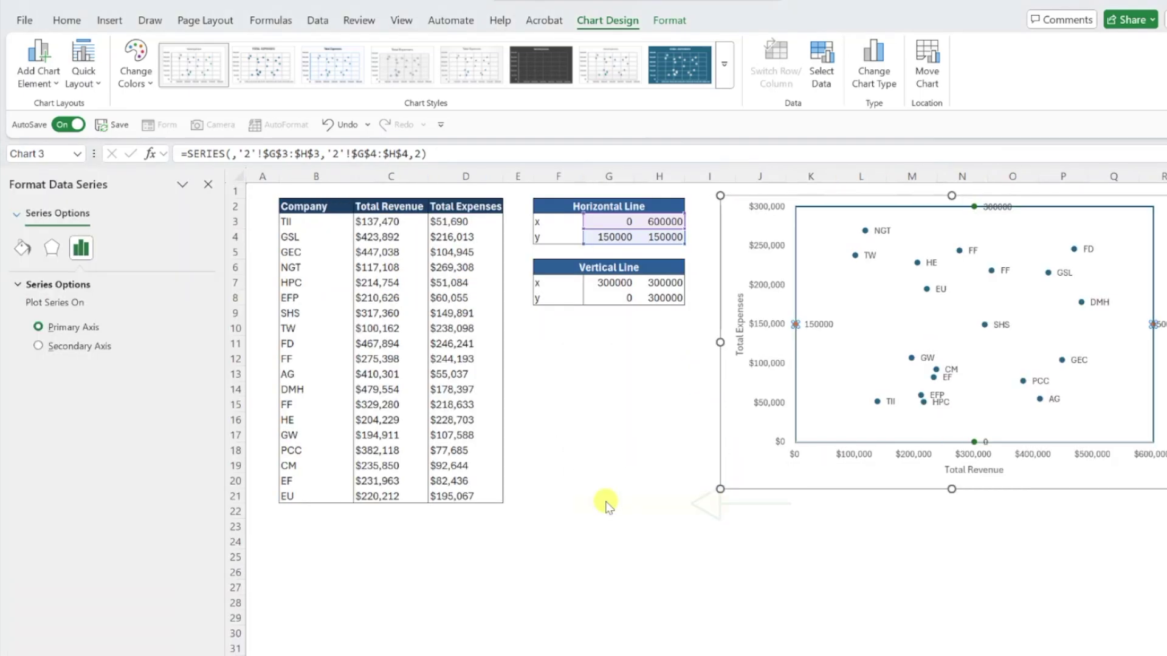
click(23, 248)
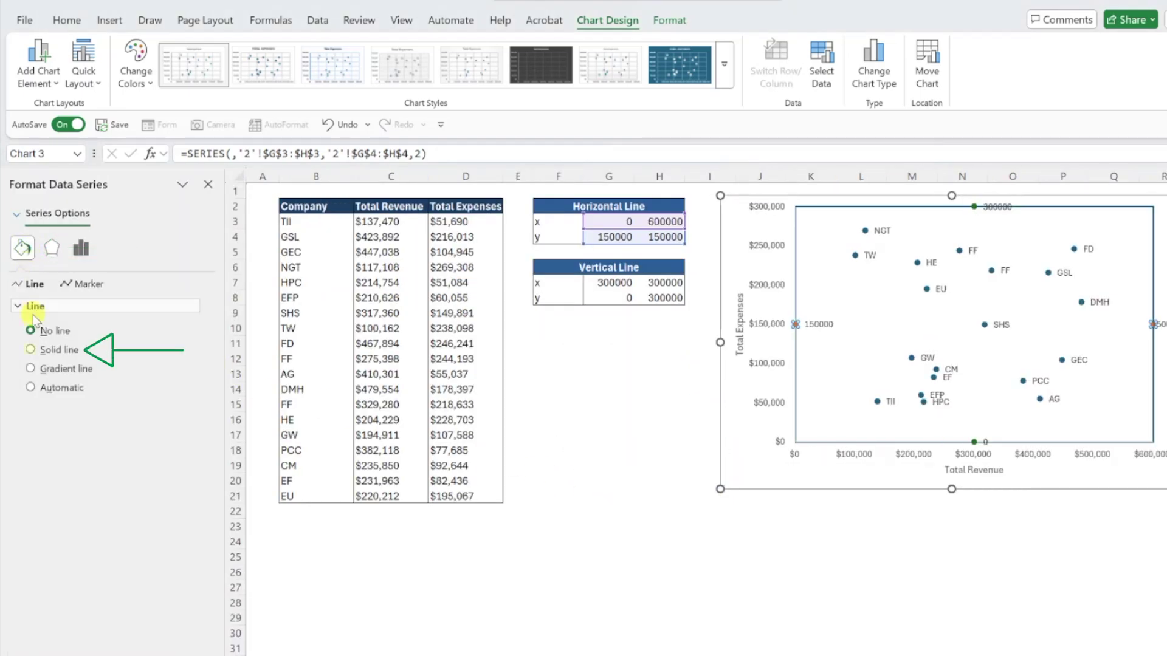
click(31, 349)
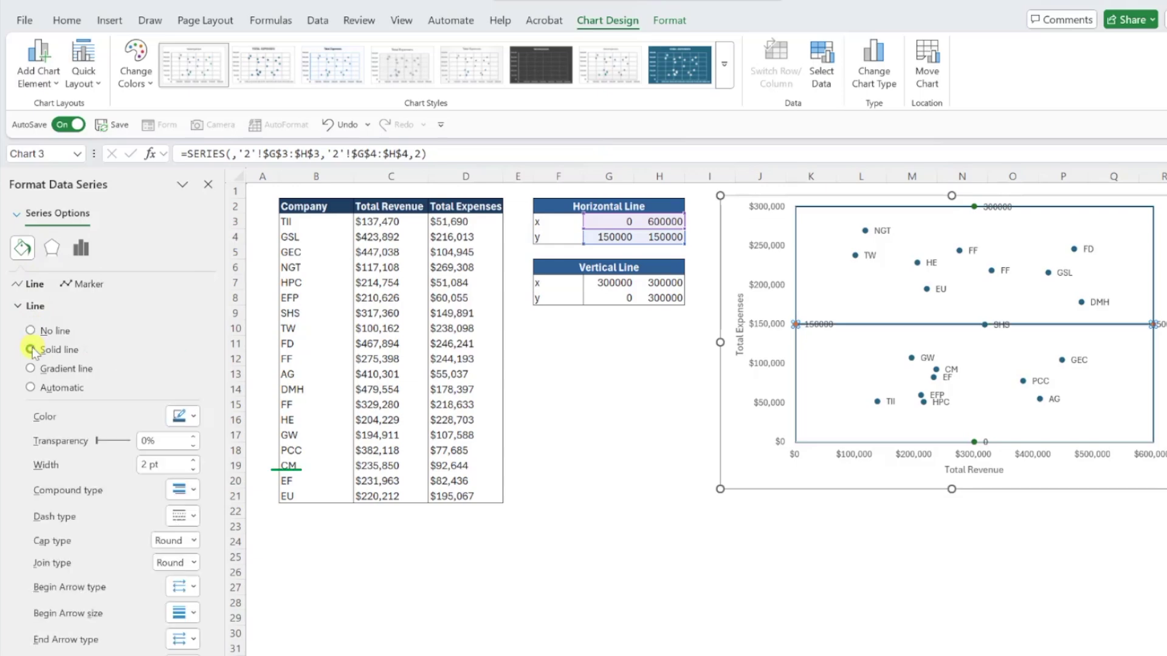
click(192, 470)
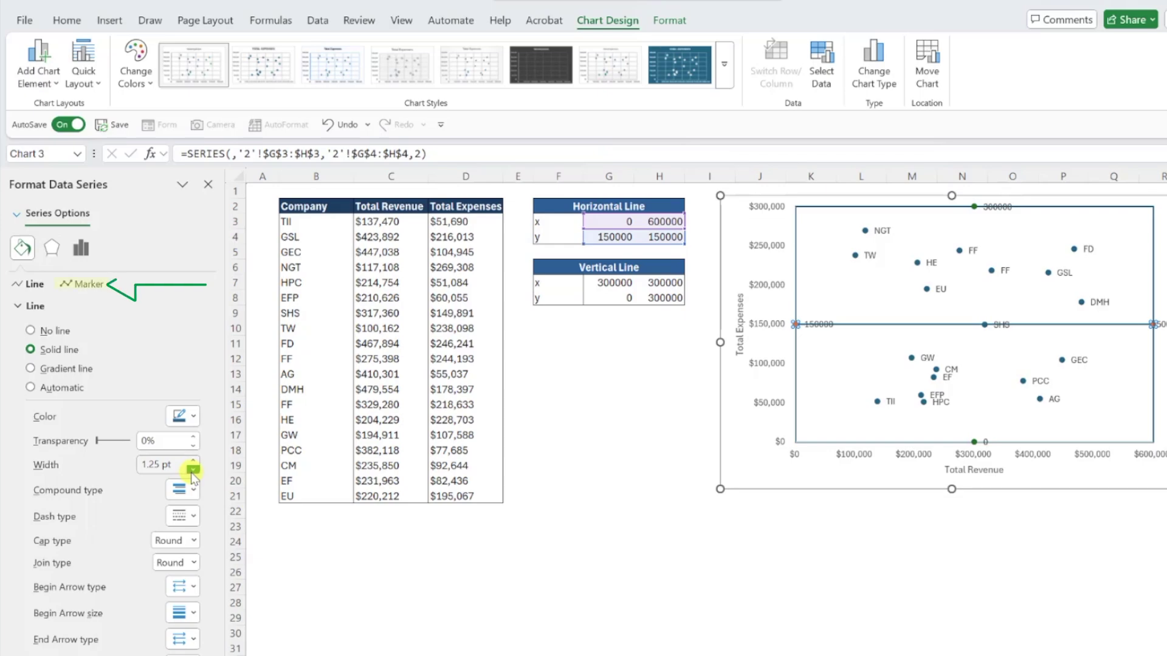
click(85, 284)
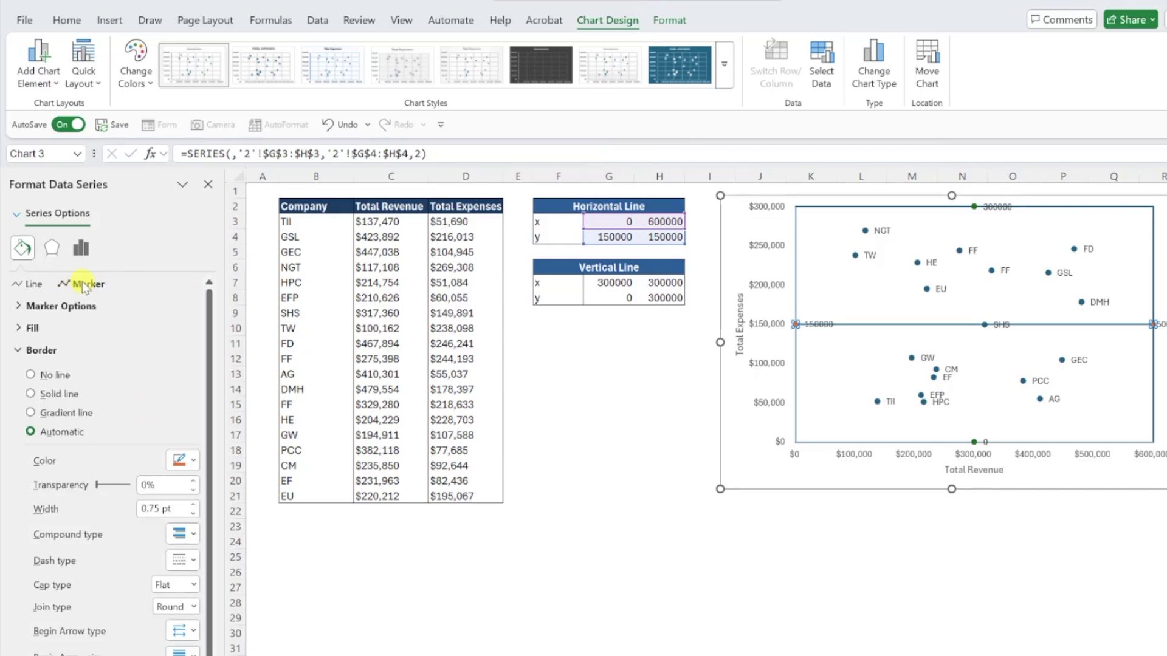
click(59, 307)
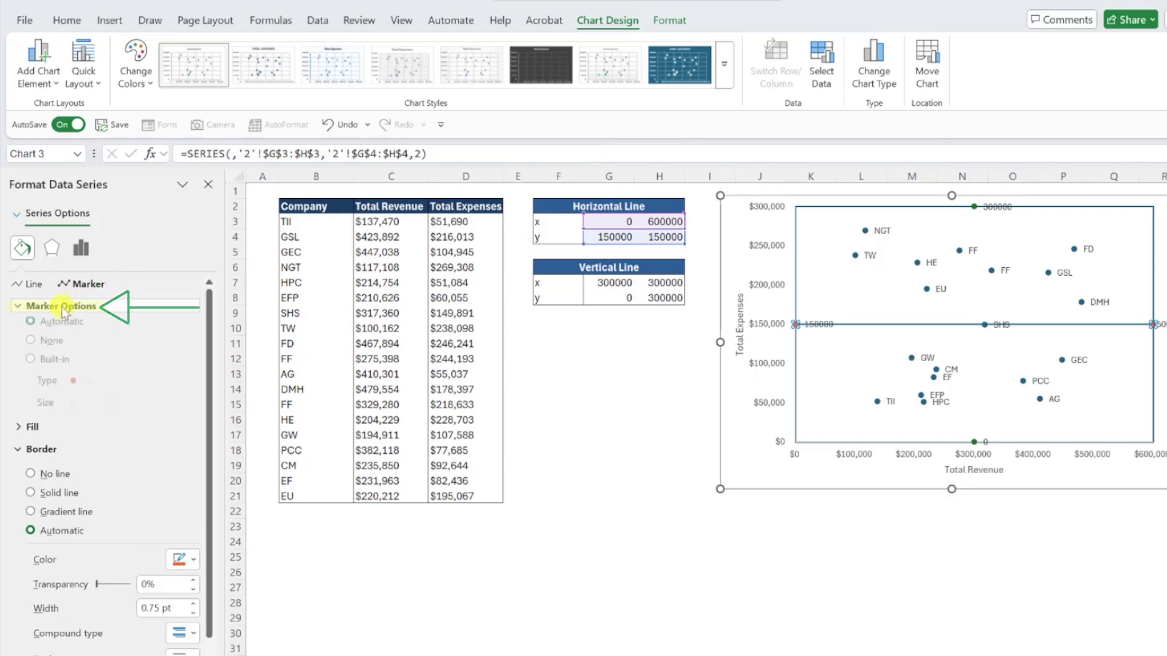
Set horizontal line markers to None; make the vertical line solid 1.25 pt without markers.
click(30, 348)
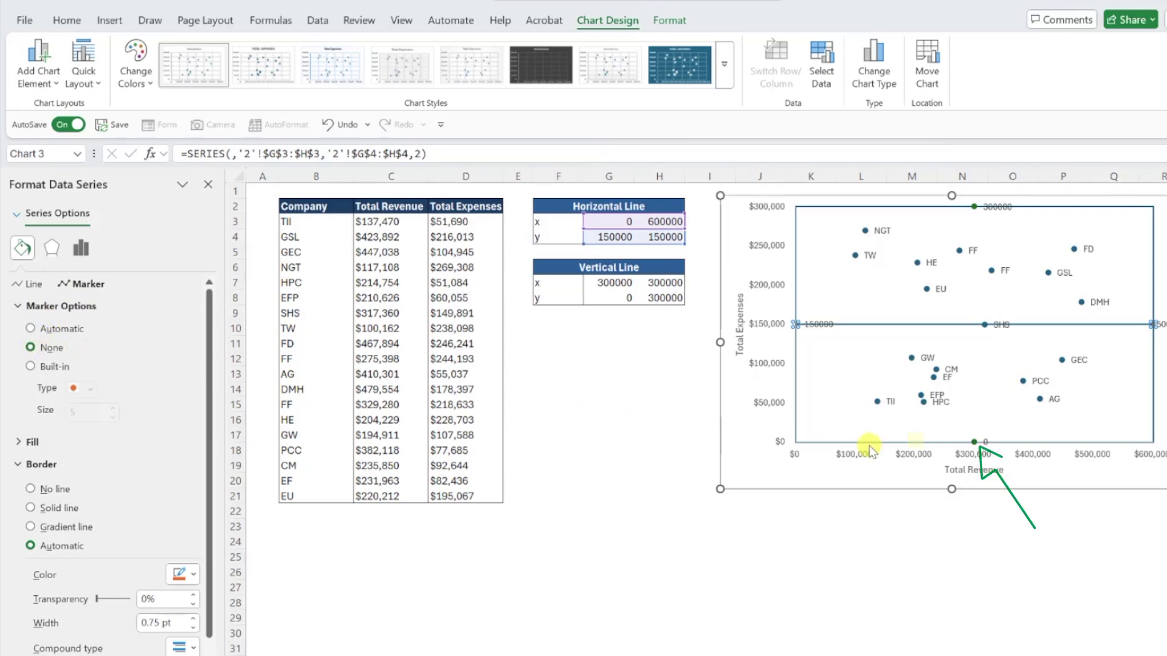
click(974, 442)
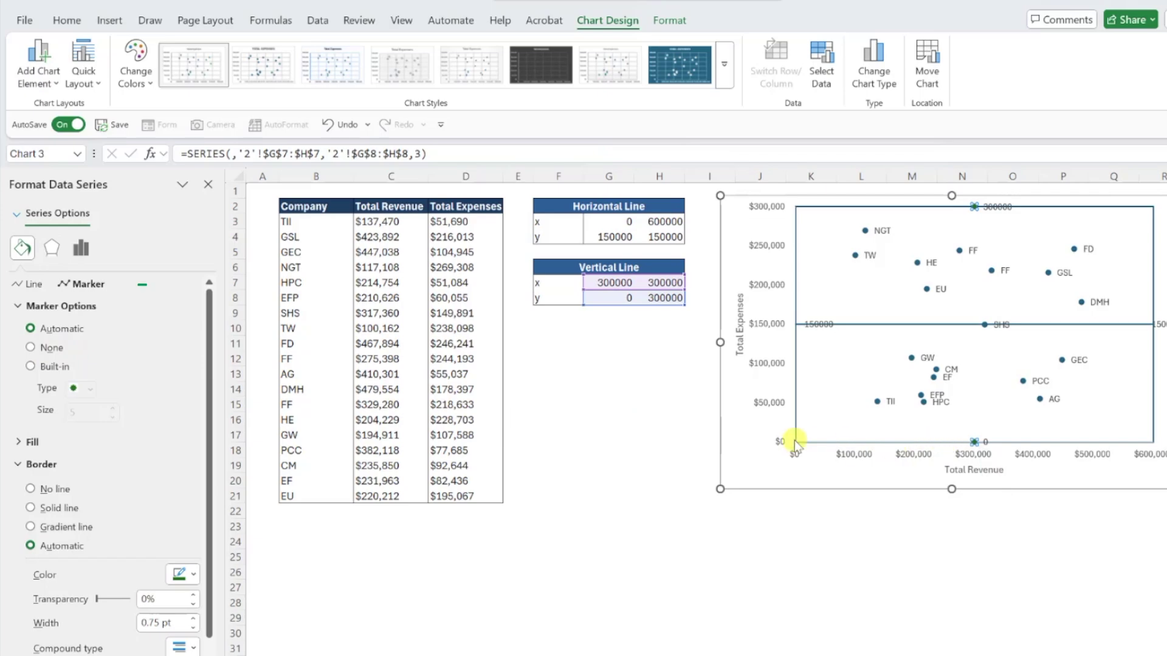
click(31, 286)
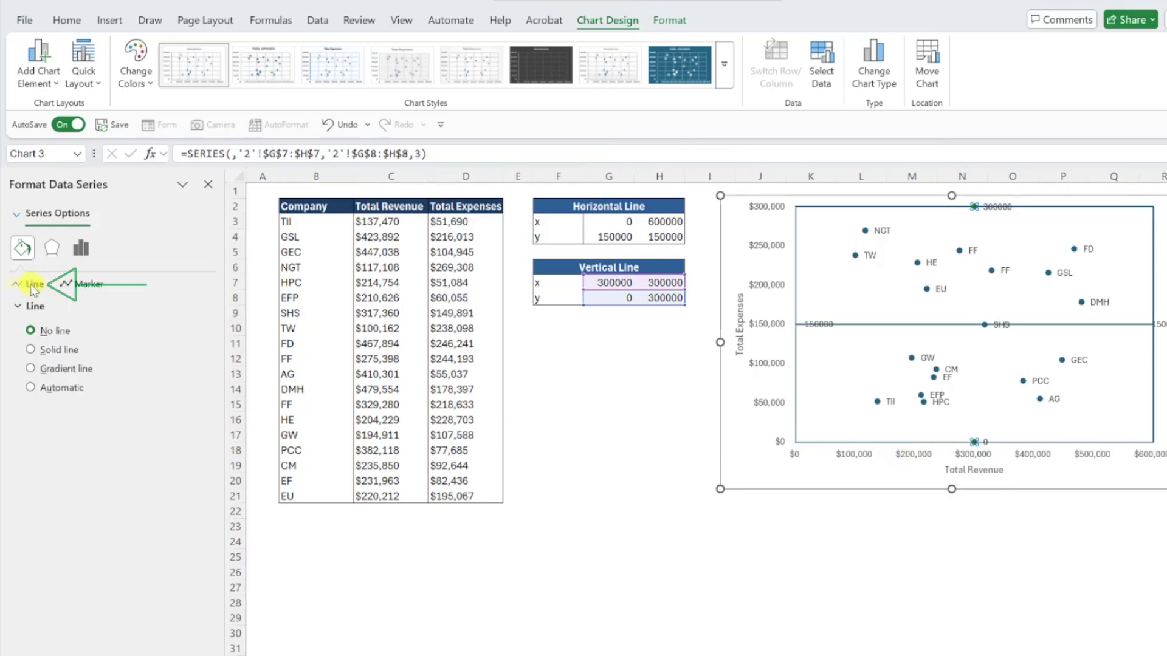
click(30, 349)
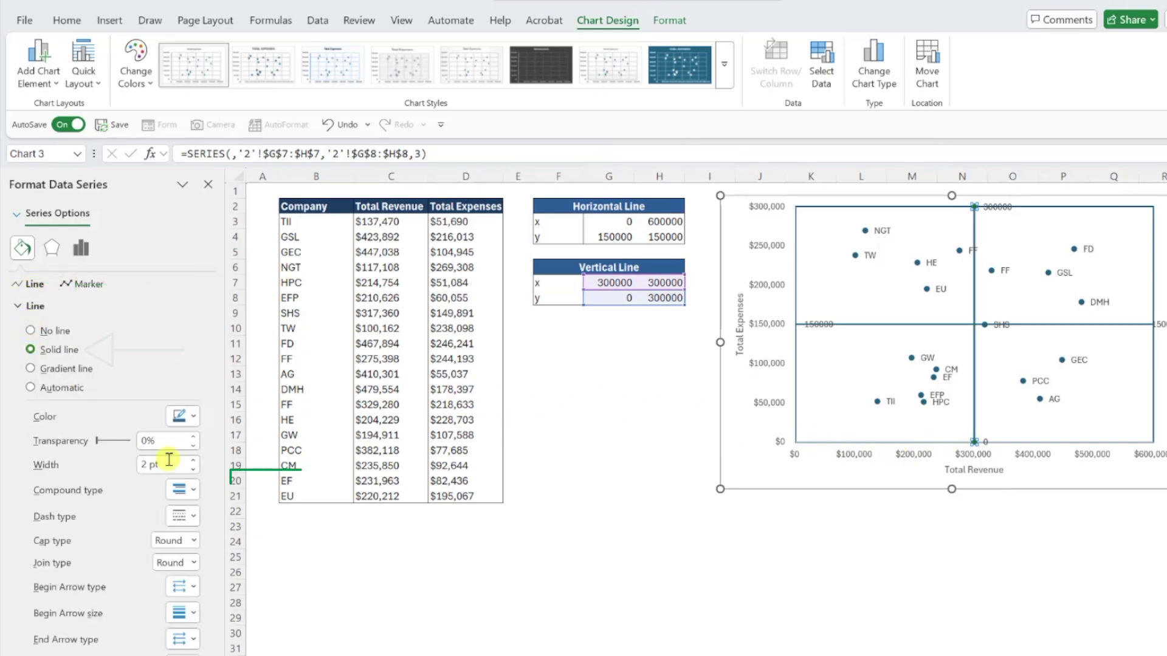
click(193, 470)
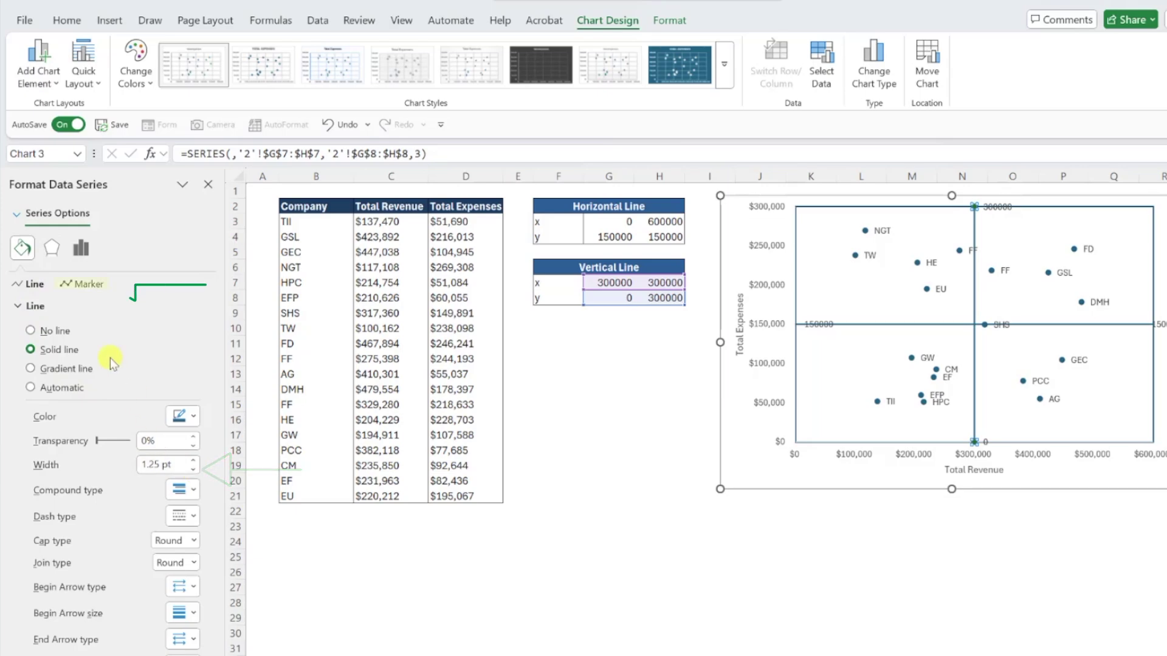
click(85, 286)
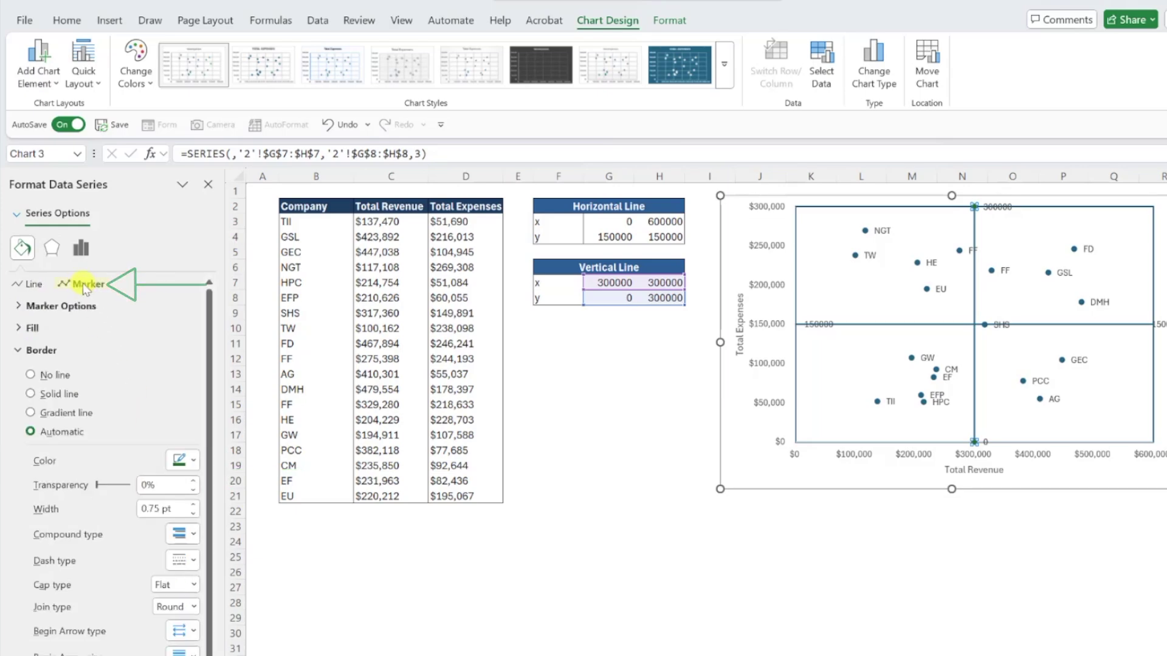
click(28, 306)
click(31, 347)
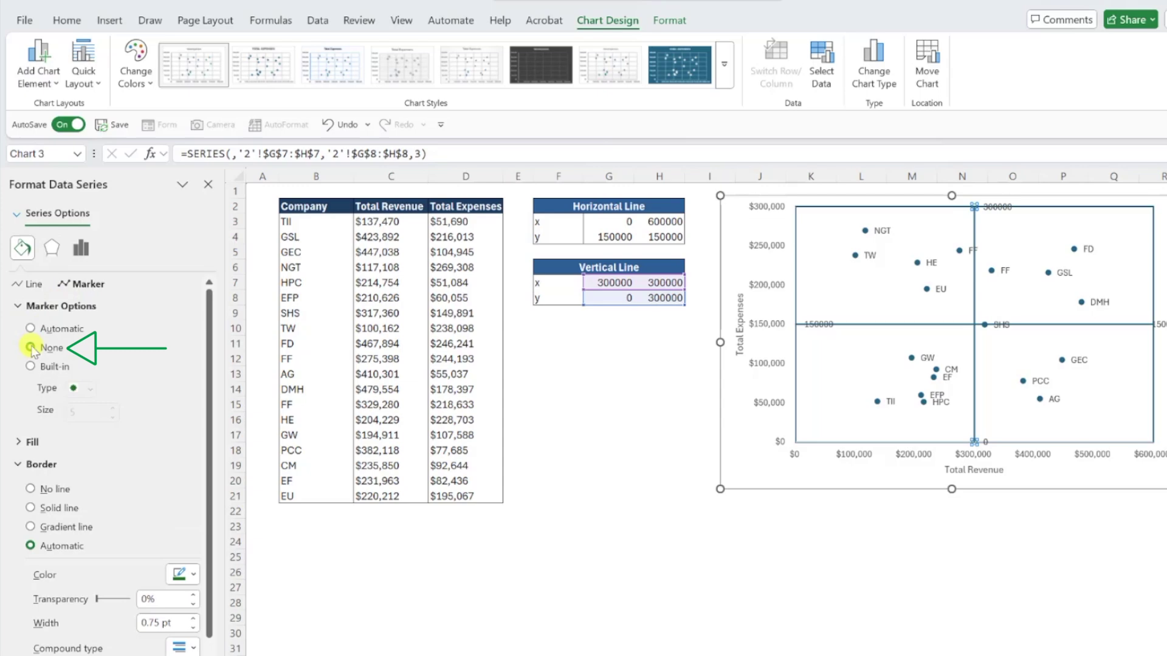
Delete the stray 150000, 300000 and 0 labels at the quadrant lines' endpoints.
click(208, 184)
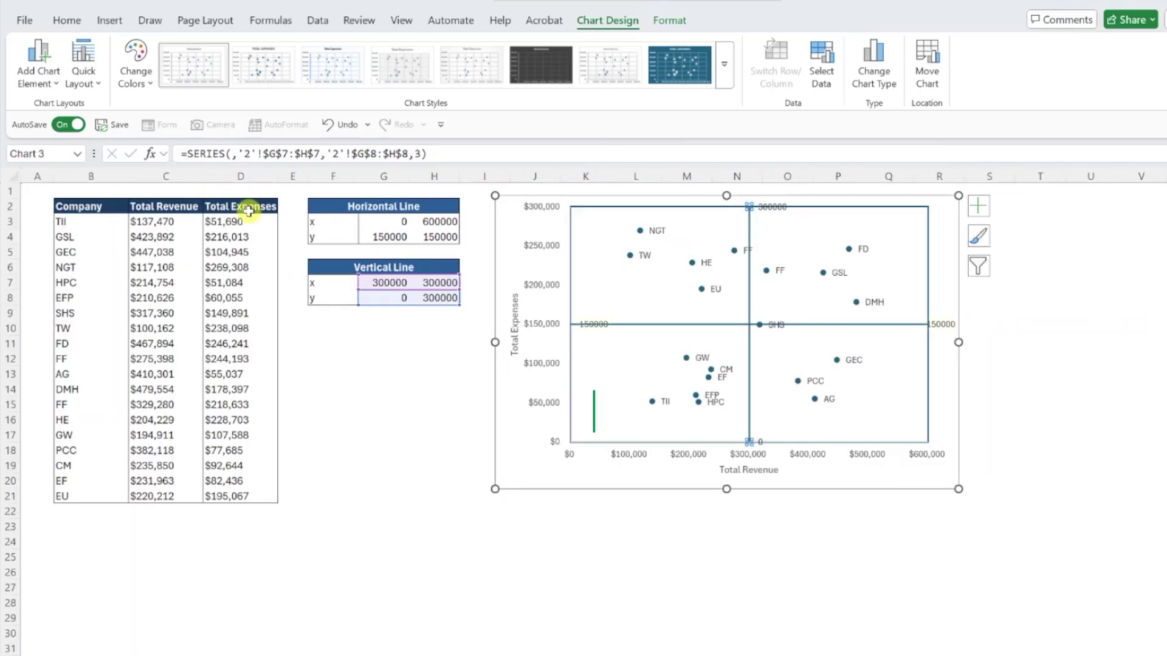
click(590, 319)
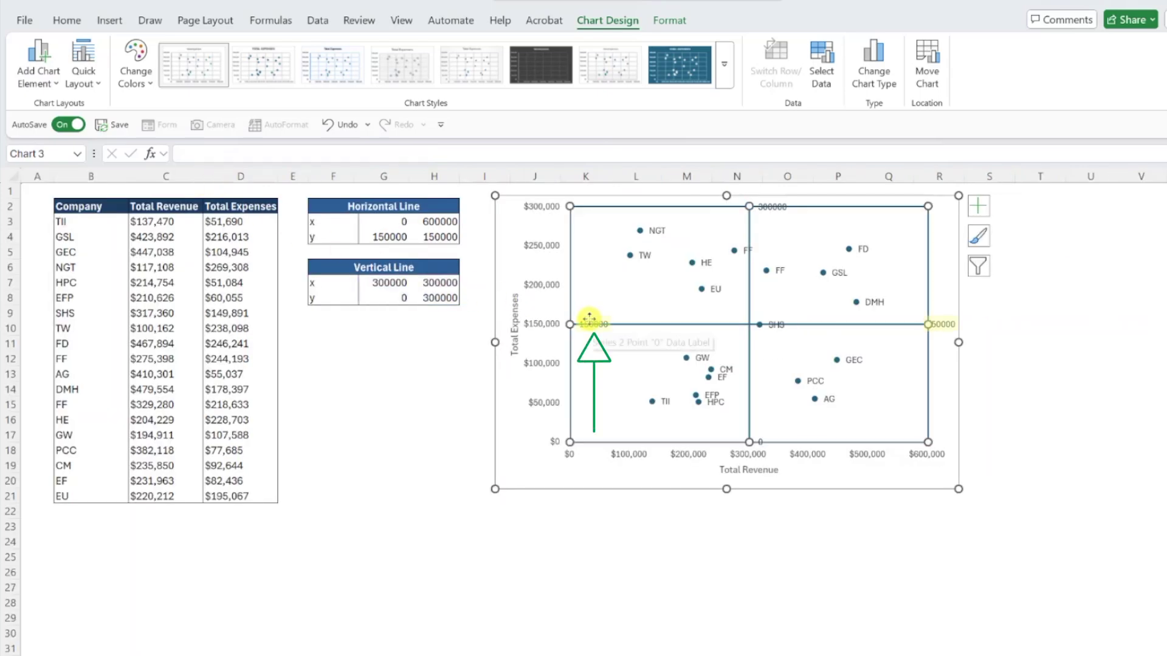
click(589, 318)
key(Delete)
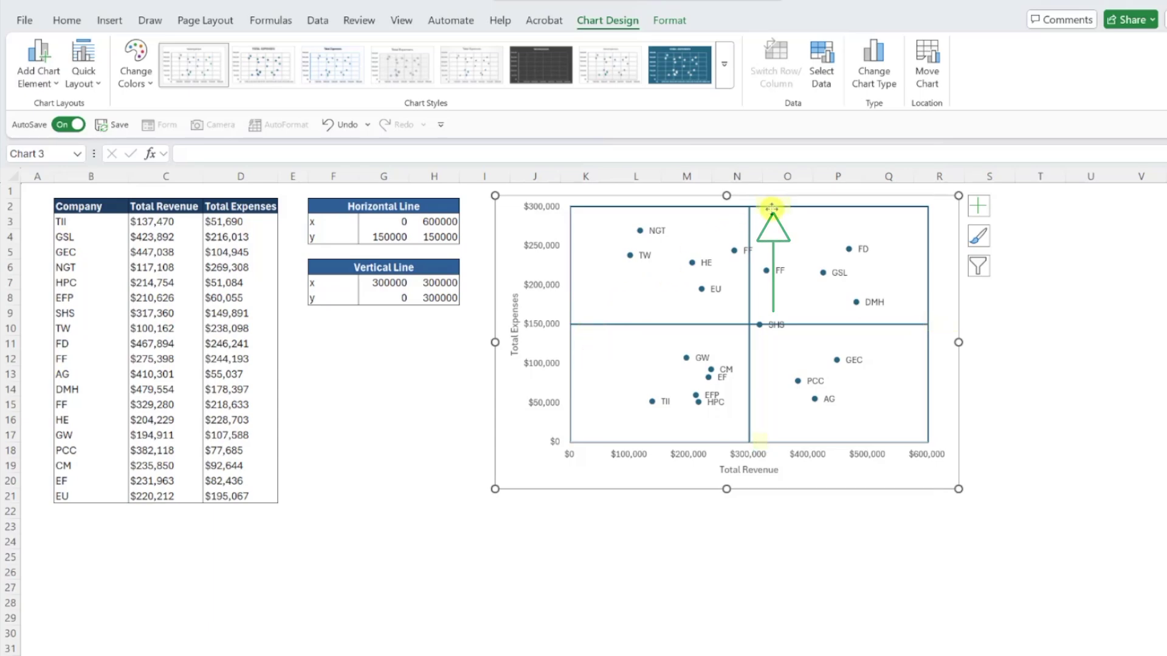
key(Escape)
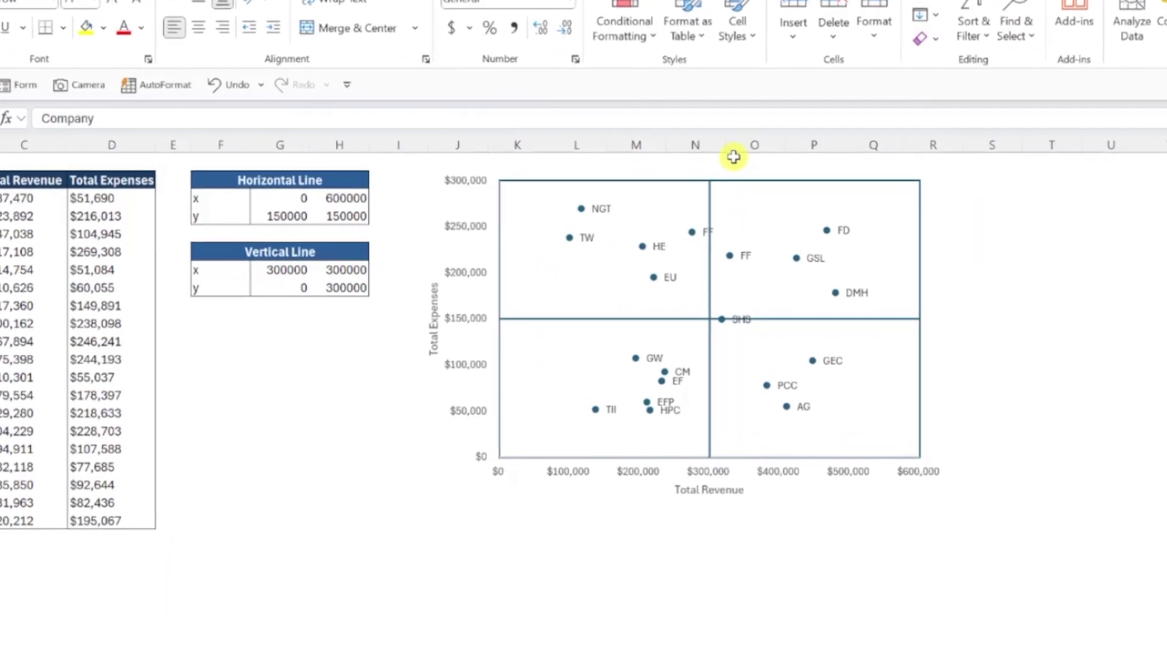